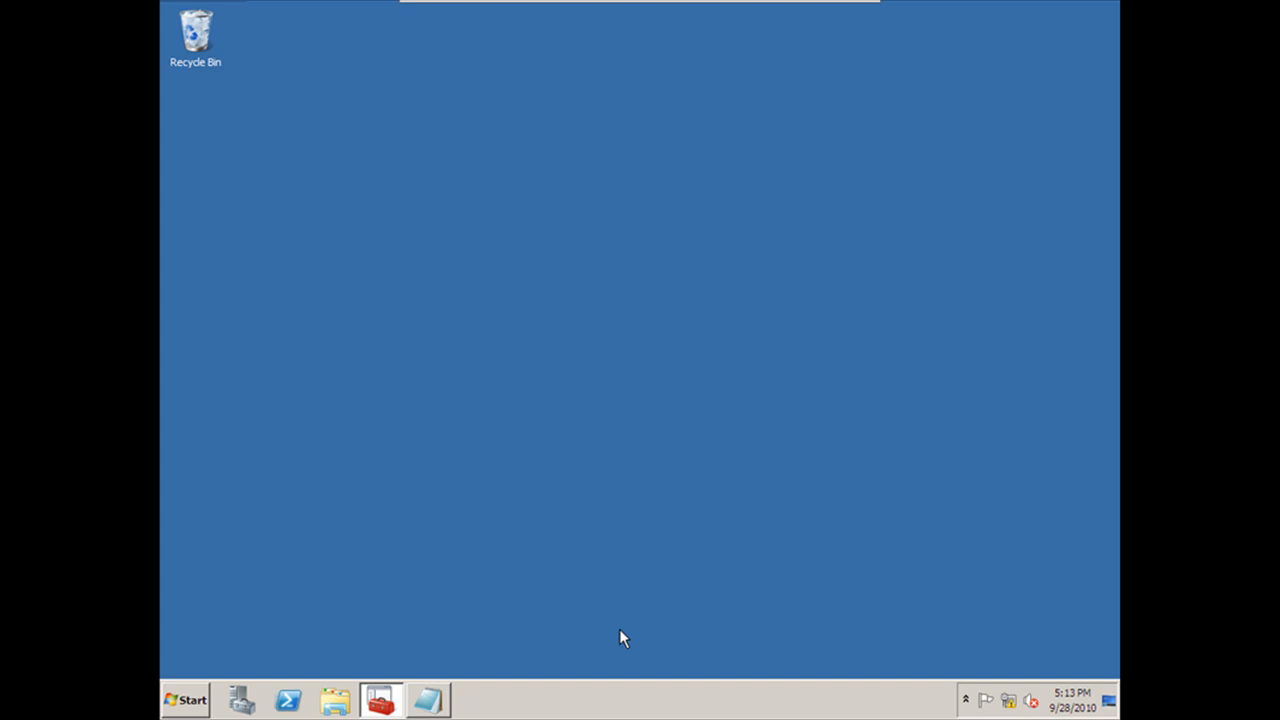
Open the standard Windows PowerShell console from the Accessories programs.
{"action": "left_click", "coordinate": [187, 700]}
{"action": "left_click", "coordinate": [247, 632]}
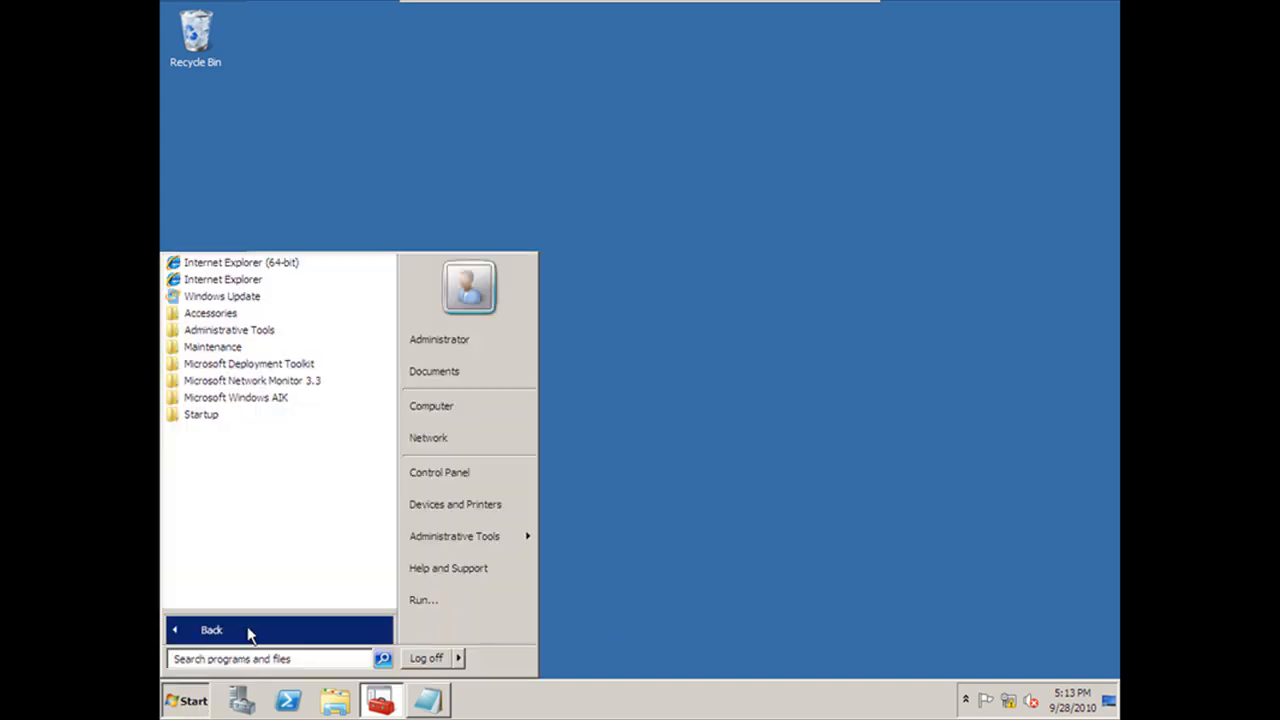
{"action": "left_click", "coordinate": [208, 314]}
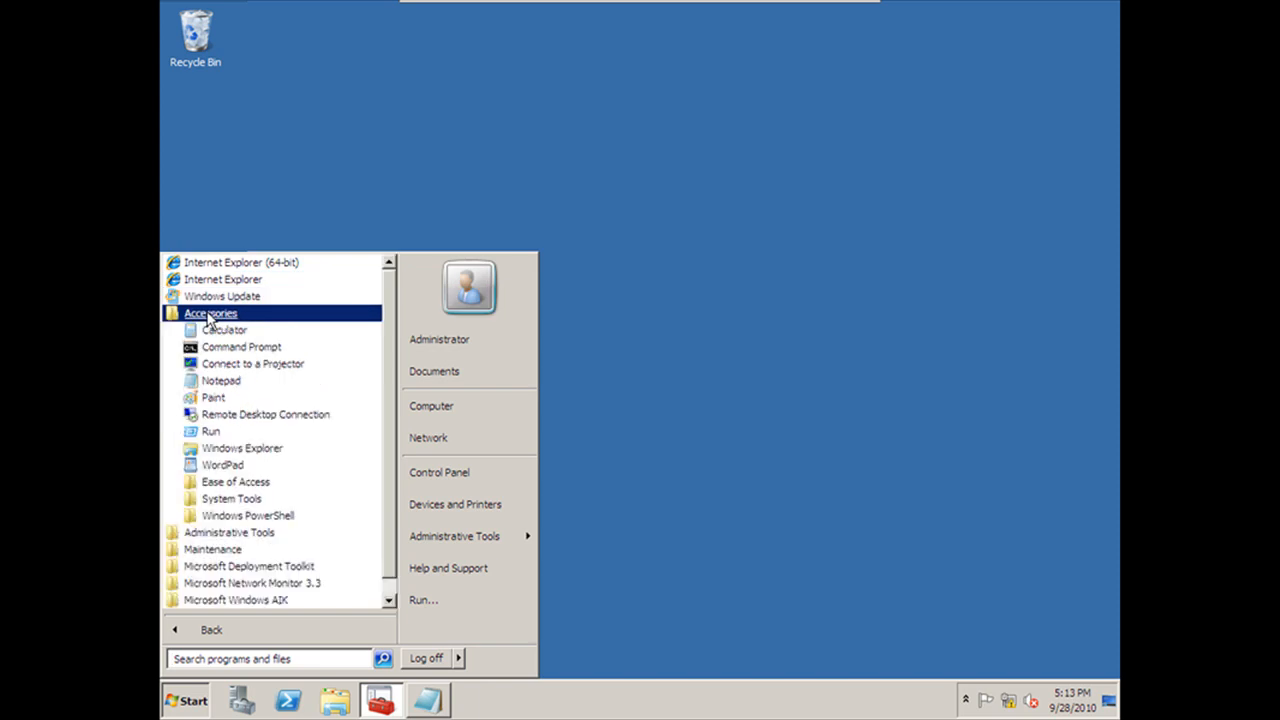
{"action": "left_click", "coordinate": [224, 516]}
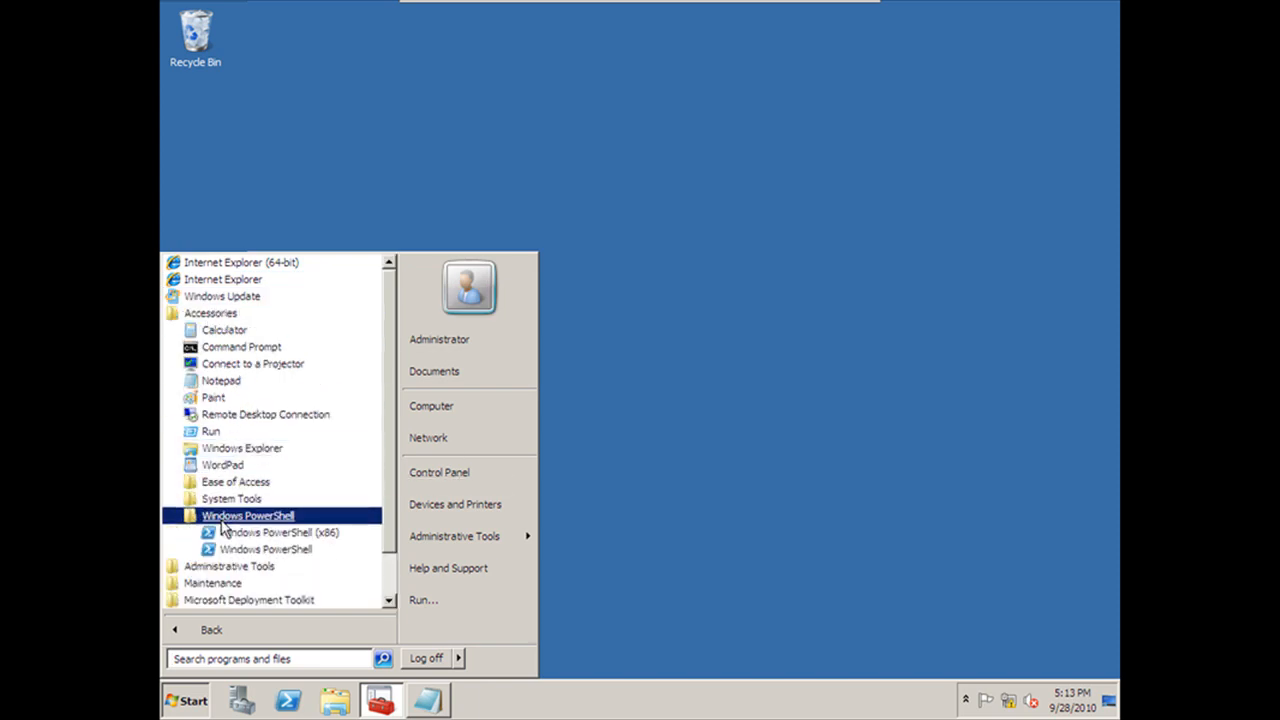
{"action": "left_click", "coordinate": [282, 551]}
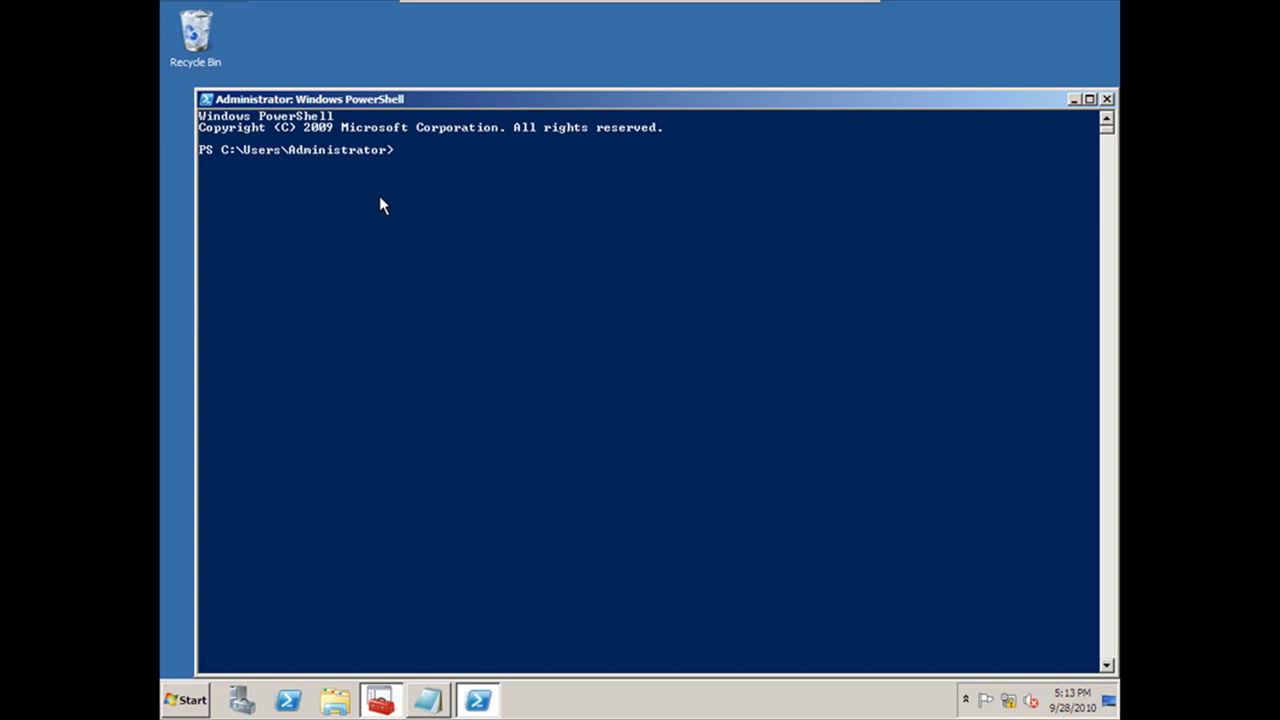
Set the PowerShell execution policy to remotesigned, accept the policy change and close the console.
{"action": "type", "text": "Set-executionpolicy remote"}
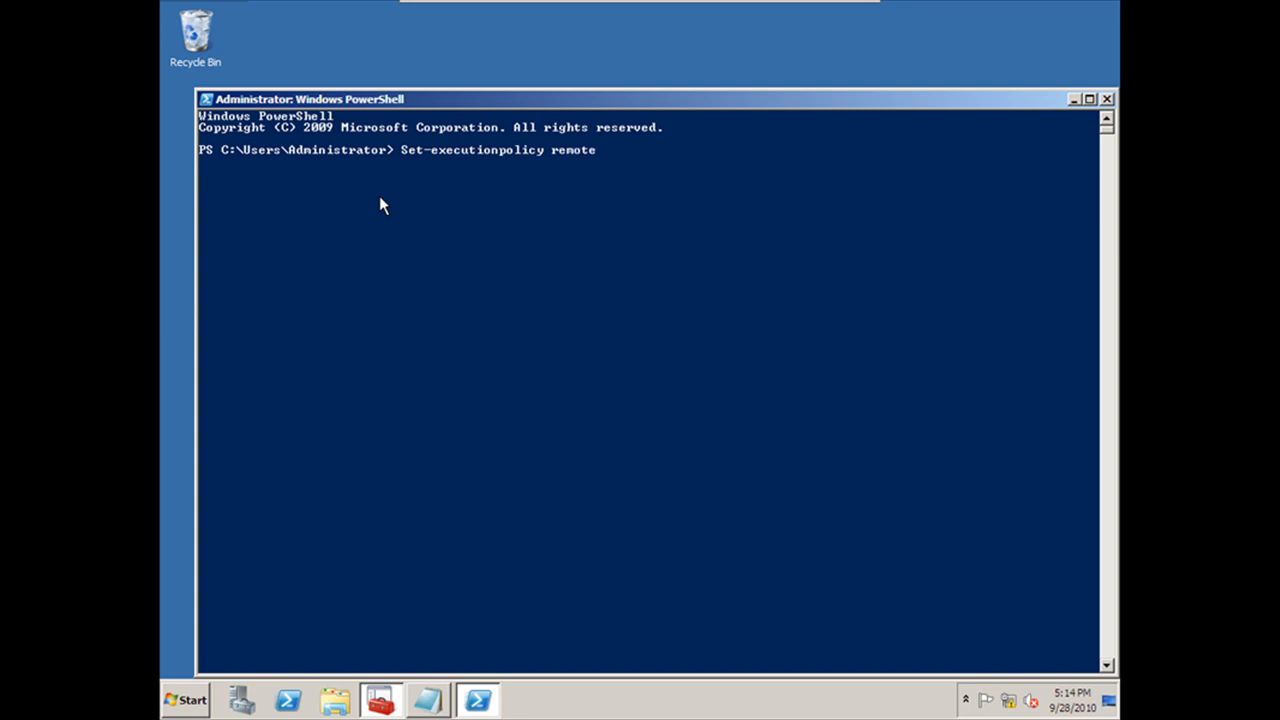
{"action": "type", "text": "signed"}
{"action": "key", "text": "Return"}
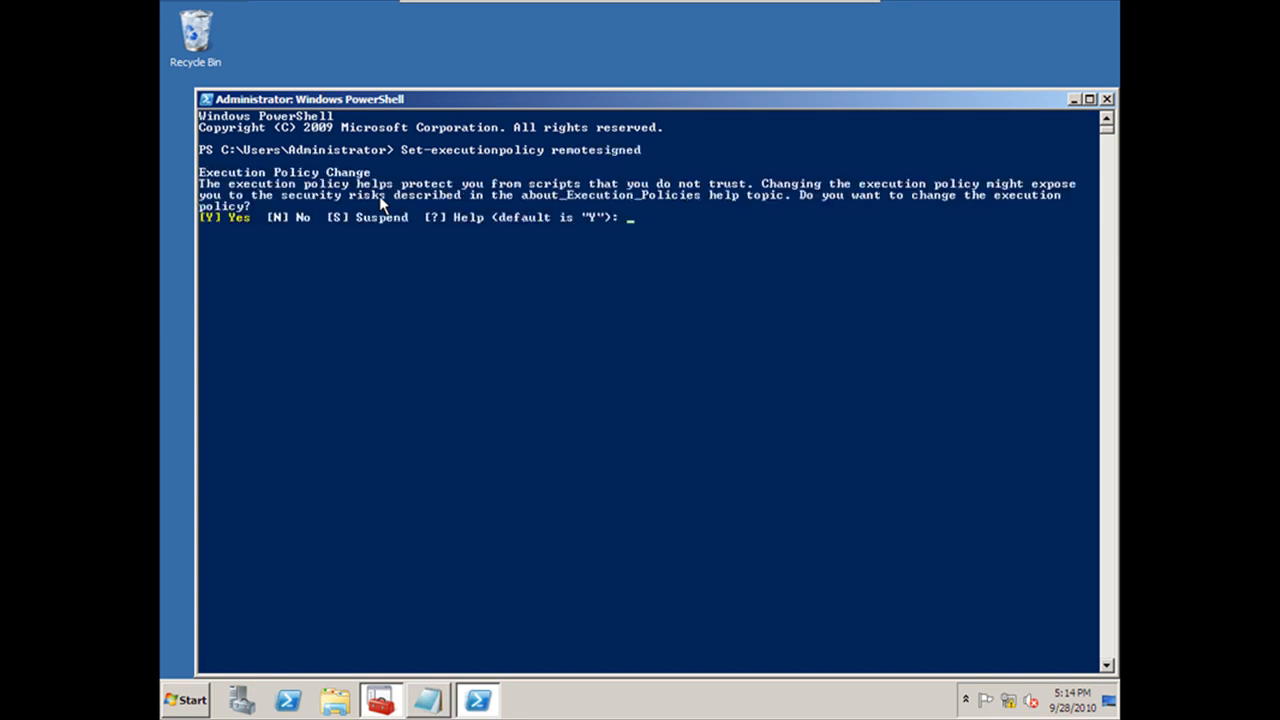
{"action": "type", "text": "y"}
{"action": "key", "text": "Return"}
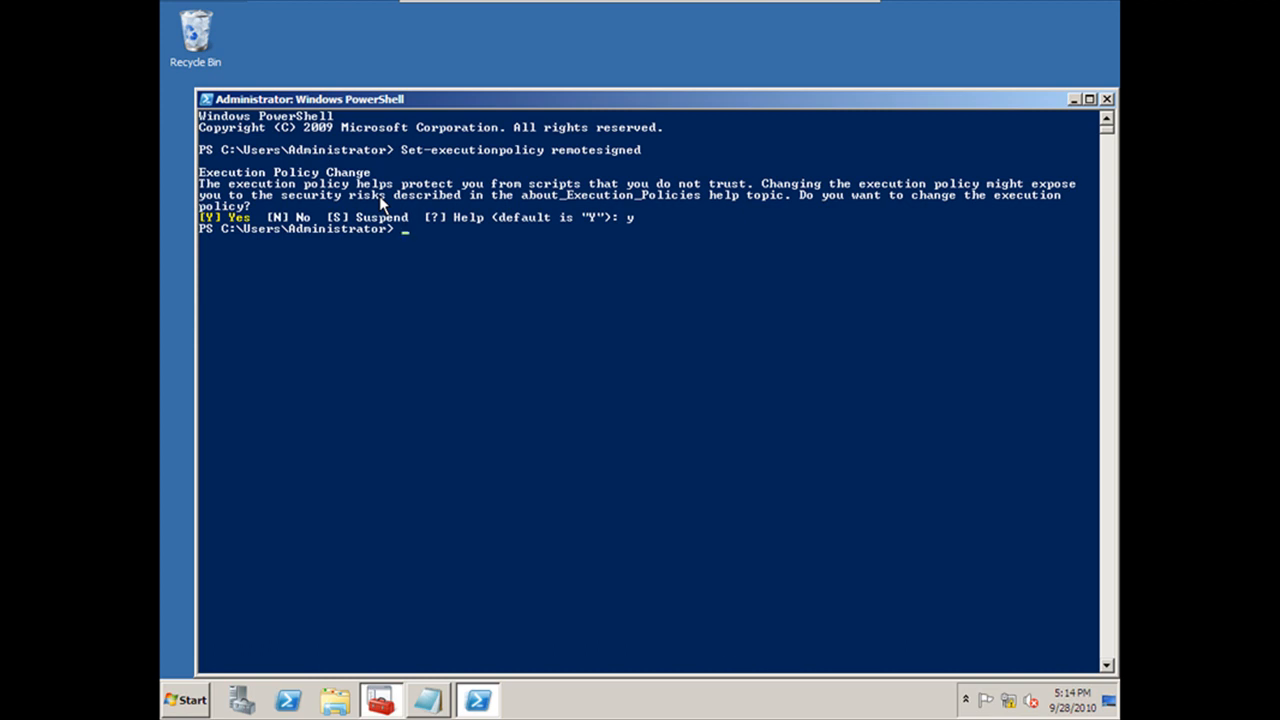
{"action": "left_click", "coordinate": [1107, 99]}
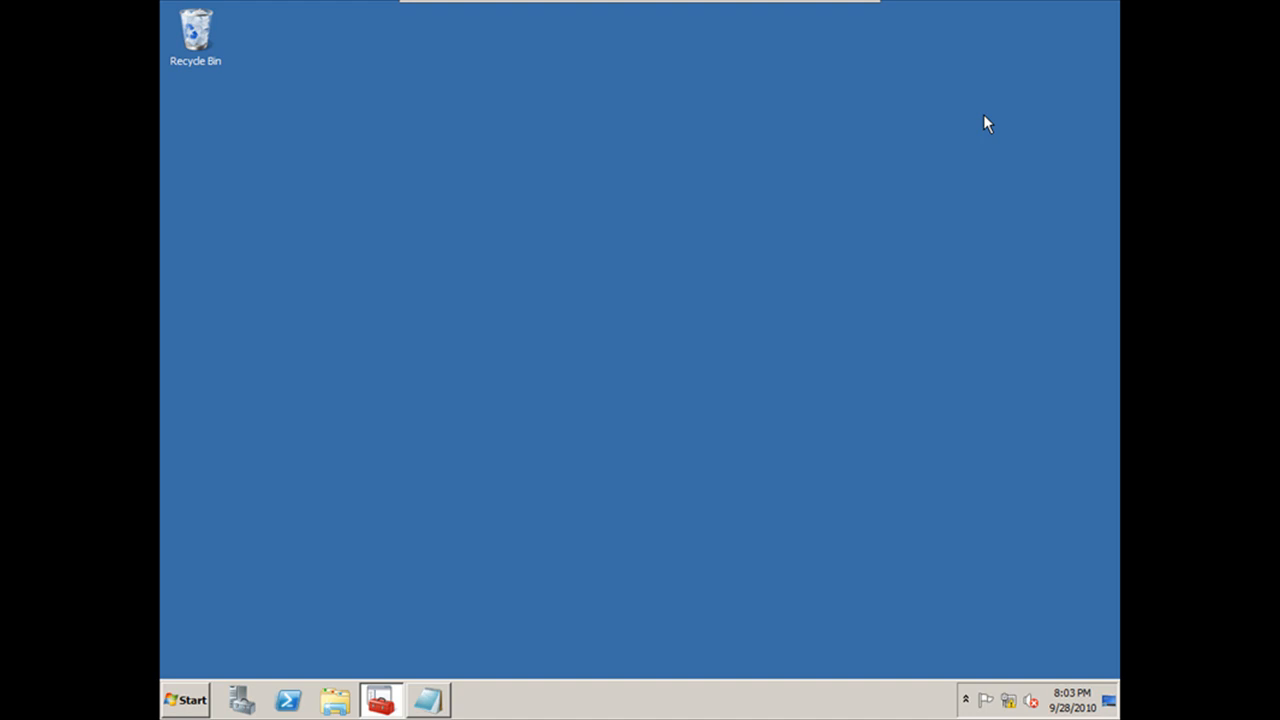
Switch to the Replicate file in Notepad and start saving a copy of it on the C: drive.
{"action": "mouse_move", "coordinate": [432, 701]}
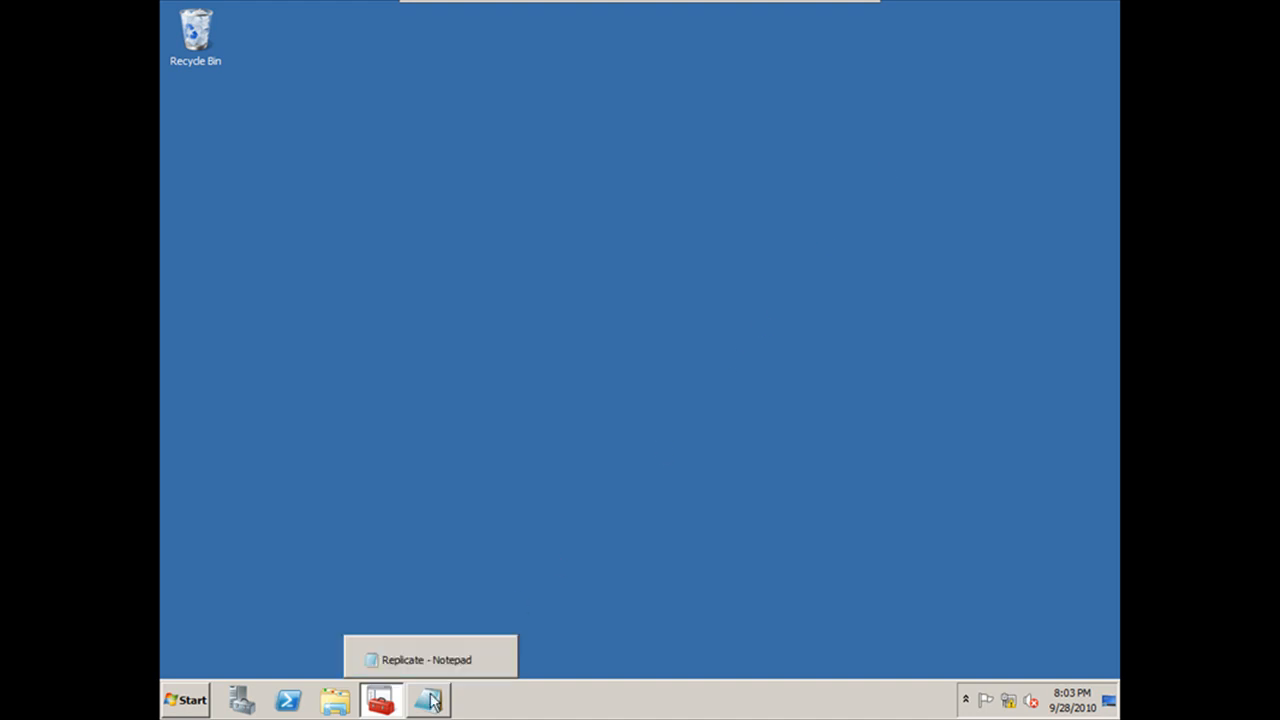
{"action": "left_click", "coordinate": [432, 701]}
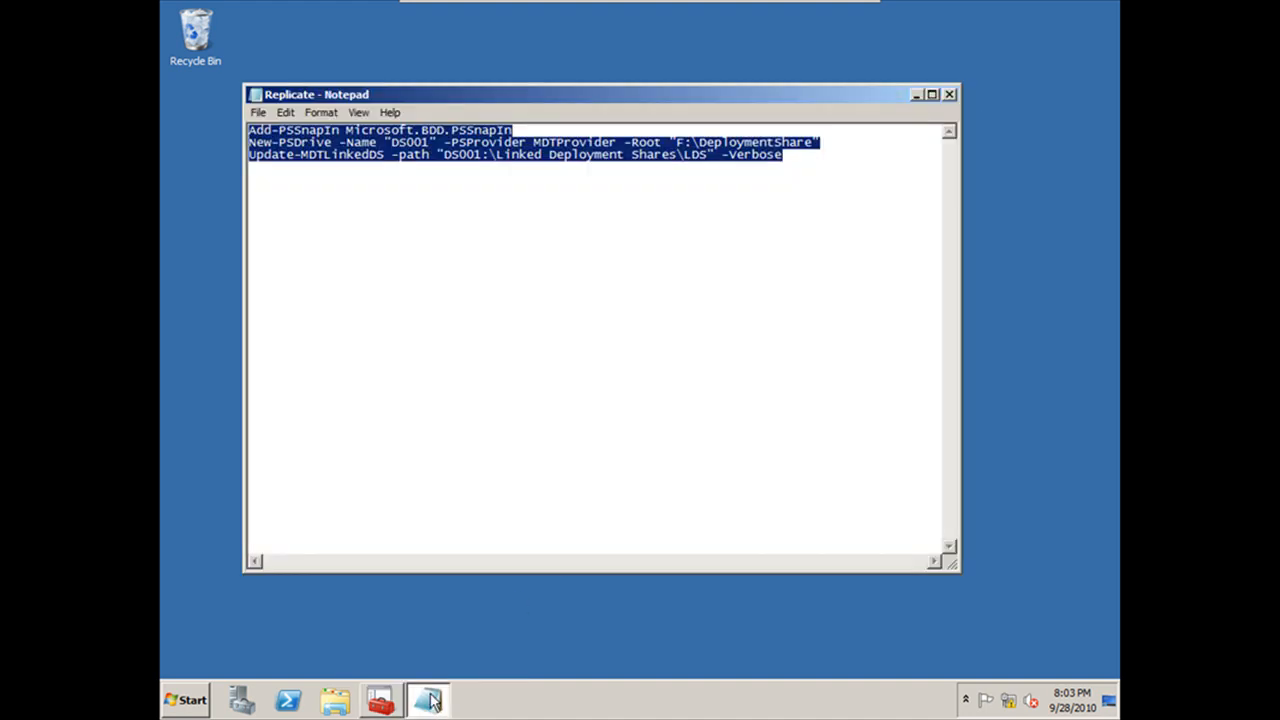
{"action": "left_click", "coordinate": [258, 114]}
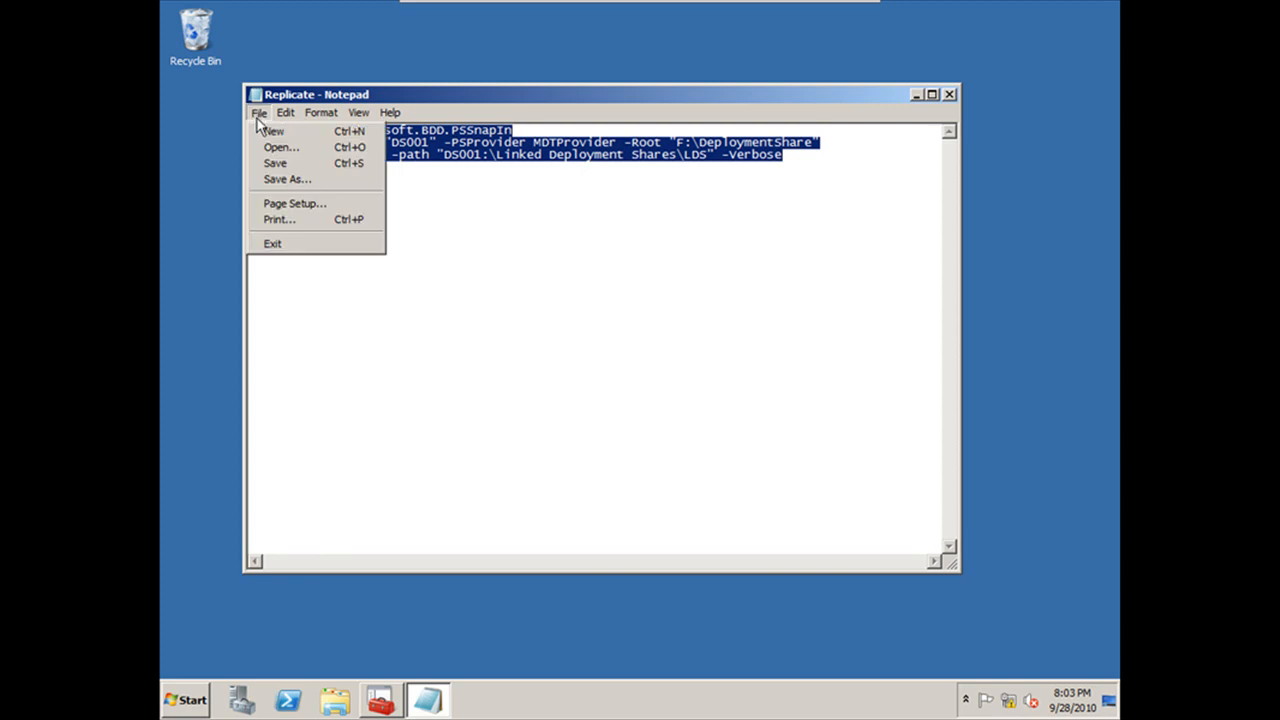
{"action": "left_click", "coordinate": [284, 181]}
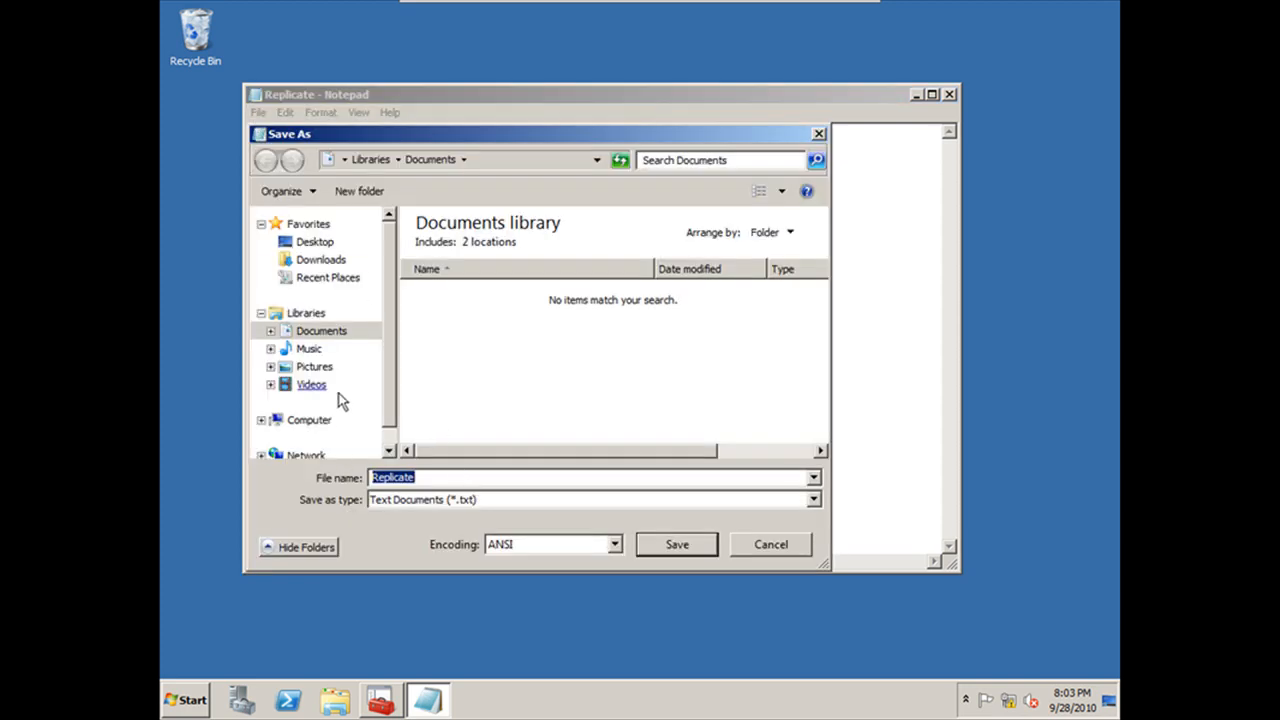
{"action": "left_click", "coordinate": [309, 419]}
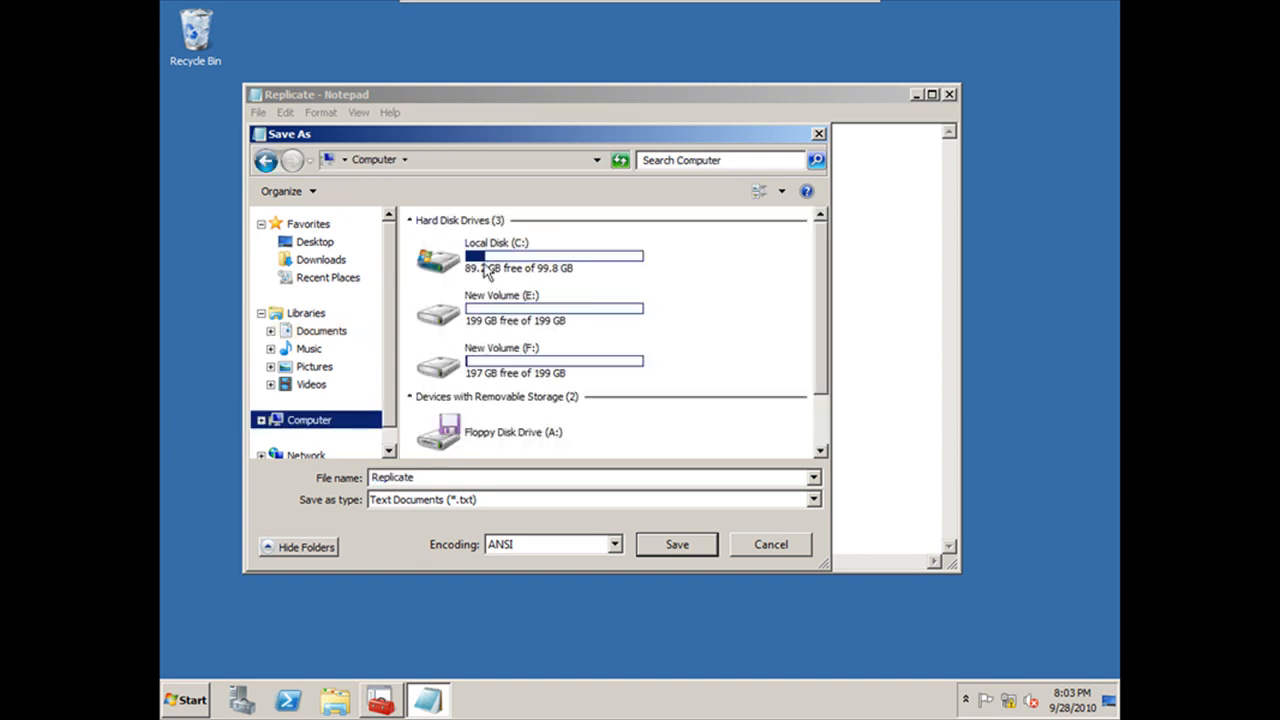
{"action": "double_click", "coordinate": [488, 268]}
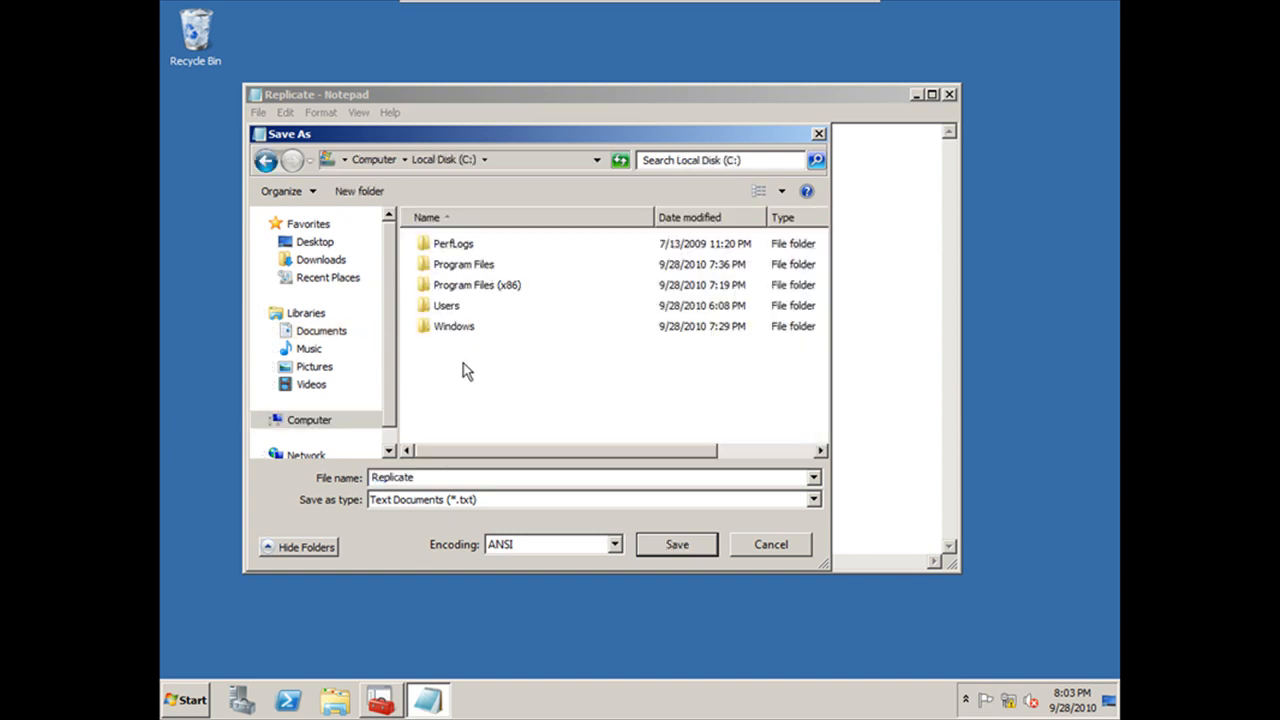
Create a folder named Tasks on the C: drive and open it as the save location.
{"action": "right_click", "coordinate": [463, 364]}
{"action": "mouse_move", "coordinate": [573, 530]}
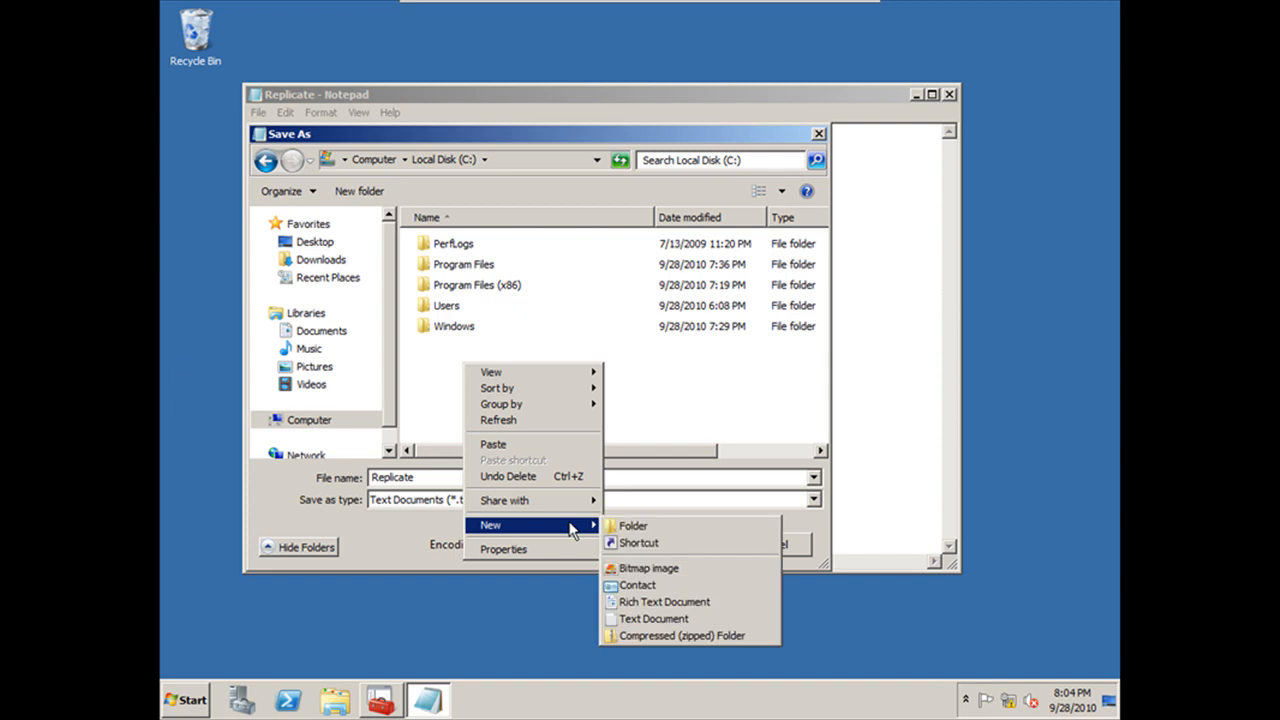
{"action": "left_click", "coordinate": [630, 528]}
{"action": "type", "text": "Tasks"}
{"action": "key", "text": "Return"}
{"action": "double_click", "coordinate": [437, 352]}
Save the script as ReplicateLDS.PS1 with the All Files type and close Notepad.
{"action": "double_click", "coordinate": [425, 477]}
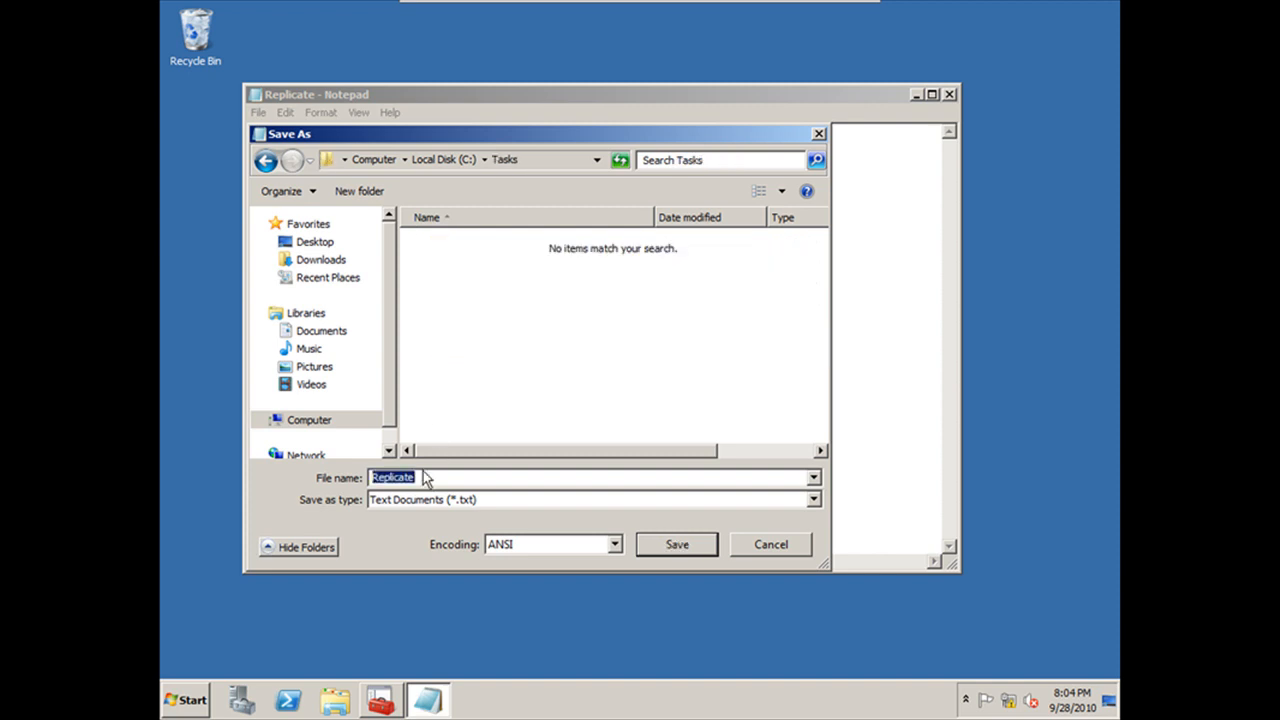
{"action": "left_click", "coordinate": [423, 472]}
{"action": "type", "text": "LDS"}
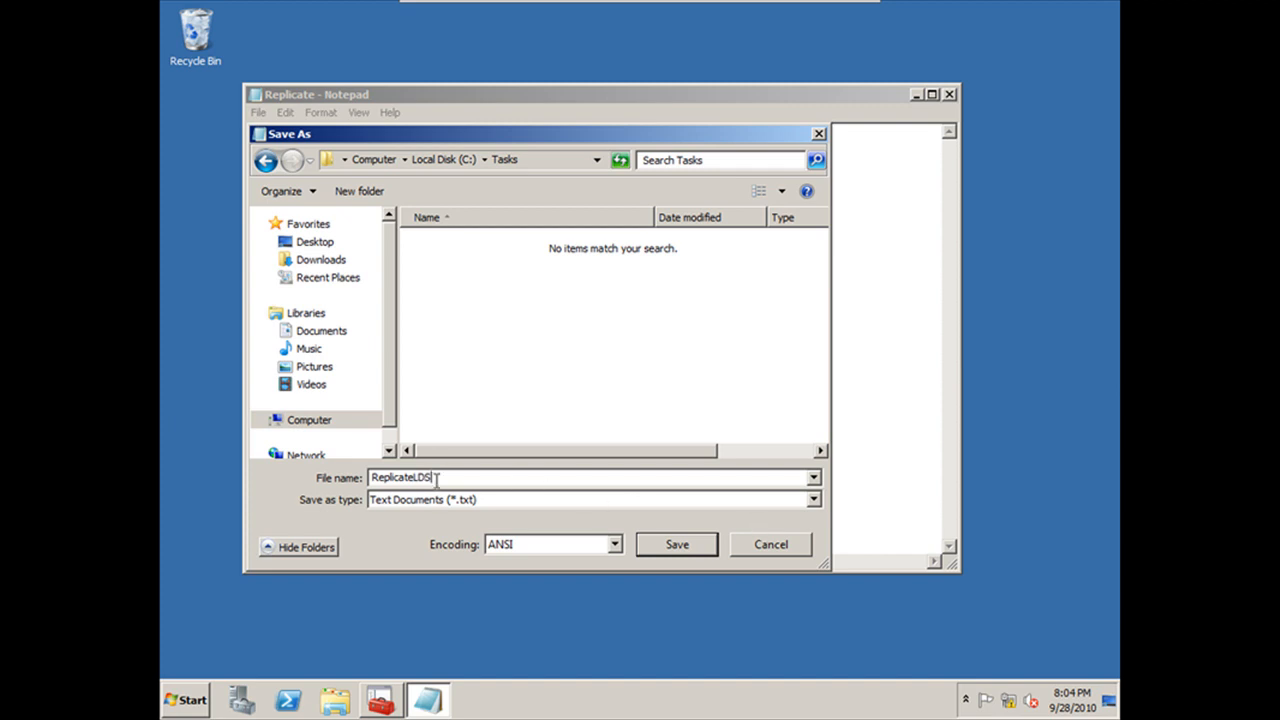
{"action": "type", "text": ".PS1"}
{"action": "left_click", "coordinate": [814, 499]}
{"action": "left_click", "coordinate": [386, 529]}
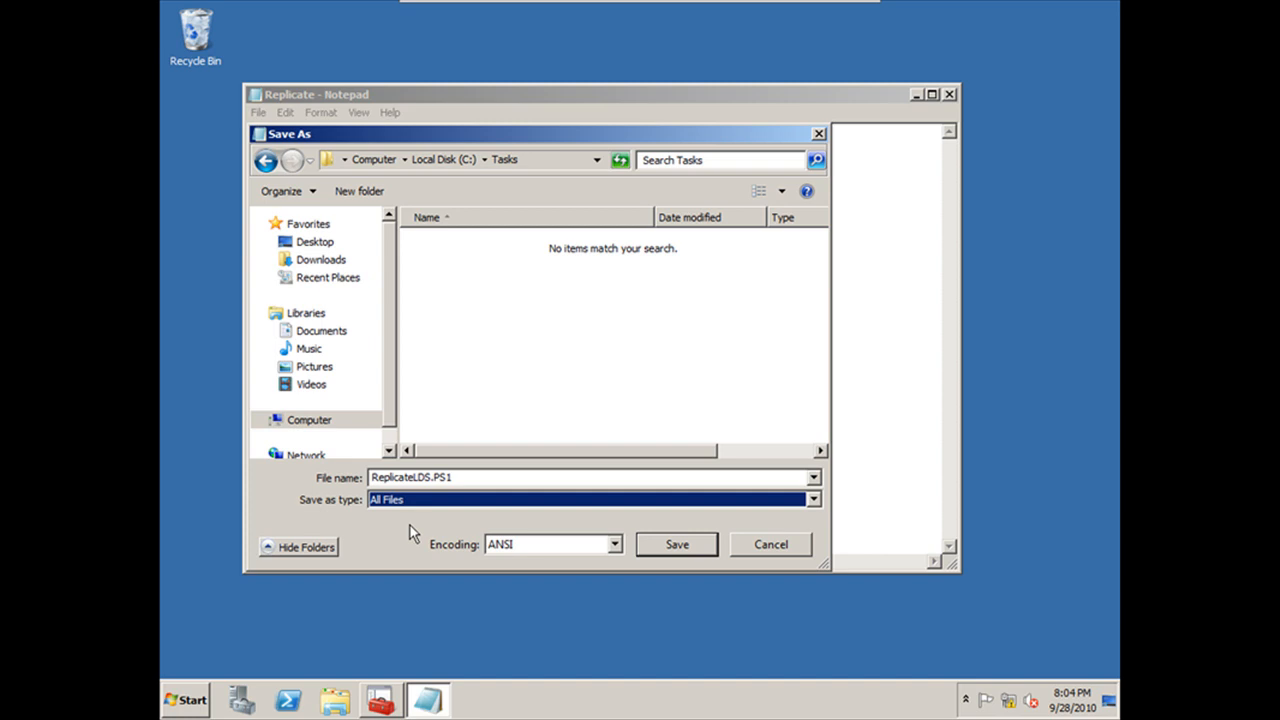
{"action": "left_click", "coordinate": [641, 544]}
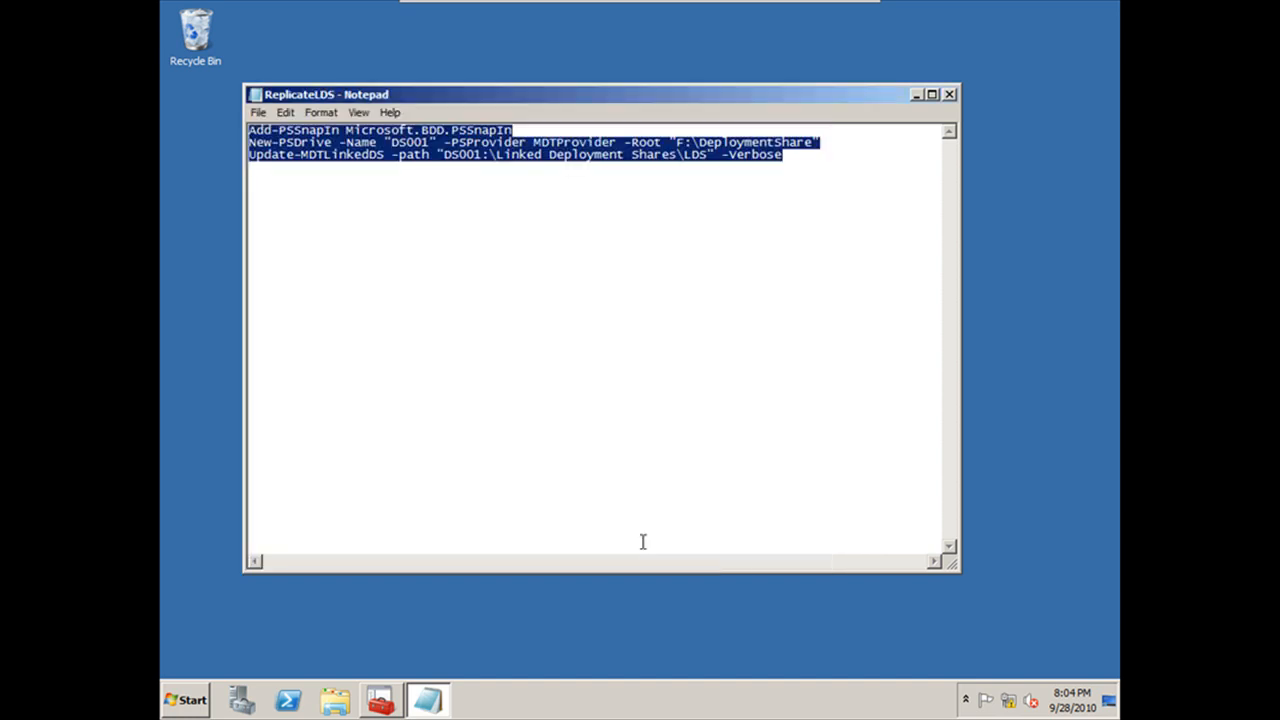
{"action": "left_click", "coordinate": [949, 95]}
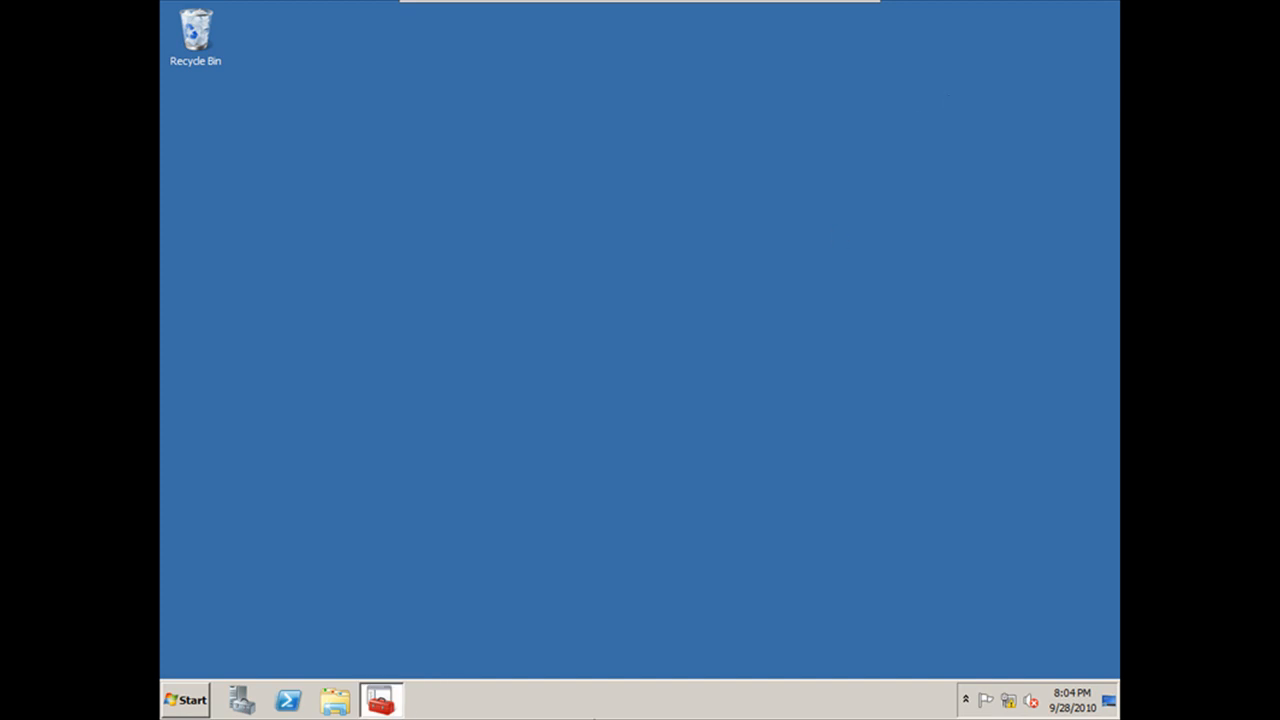
Open Server Manager and show Task Scheduler under Configuration.
{"action": "mouse_move", "coordinate": [380, 700]}
{"action": "left_click", "coordinate": [242, 701]}
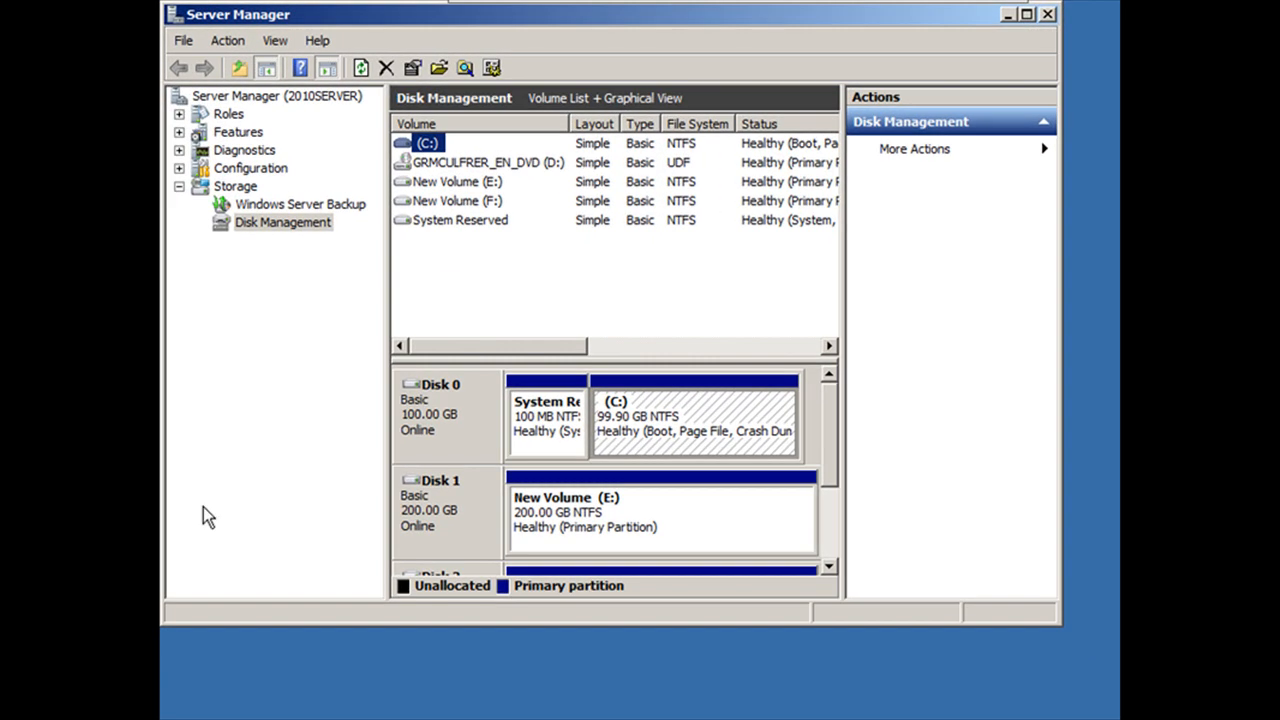
{"action": "left_click", "coordinate": [181, 167]}
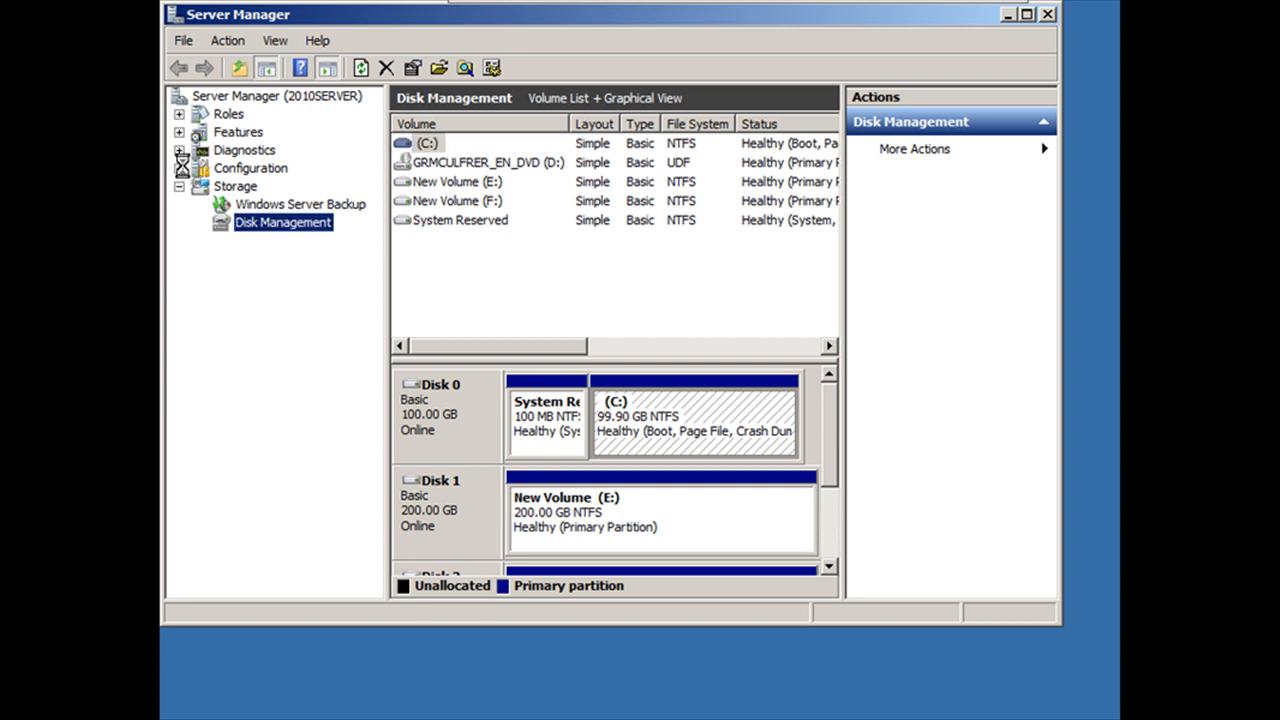
{"action": "left_click", "coordinate": [266, 187]}
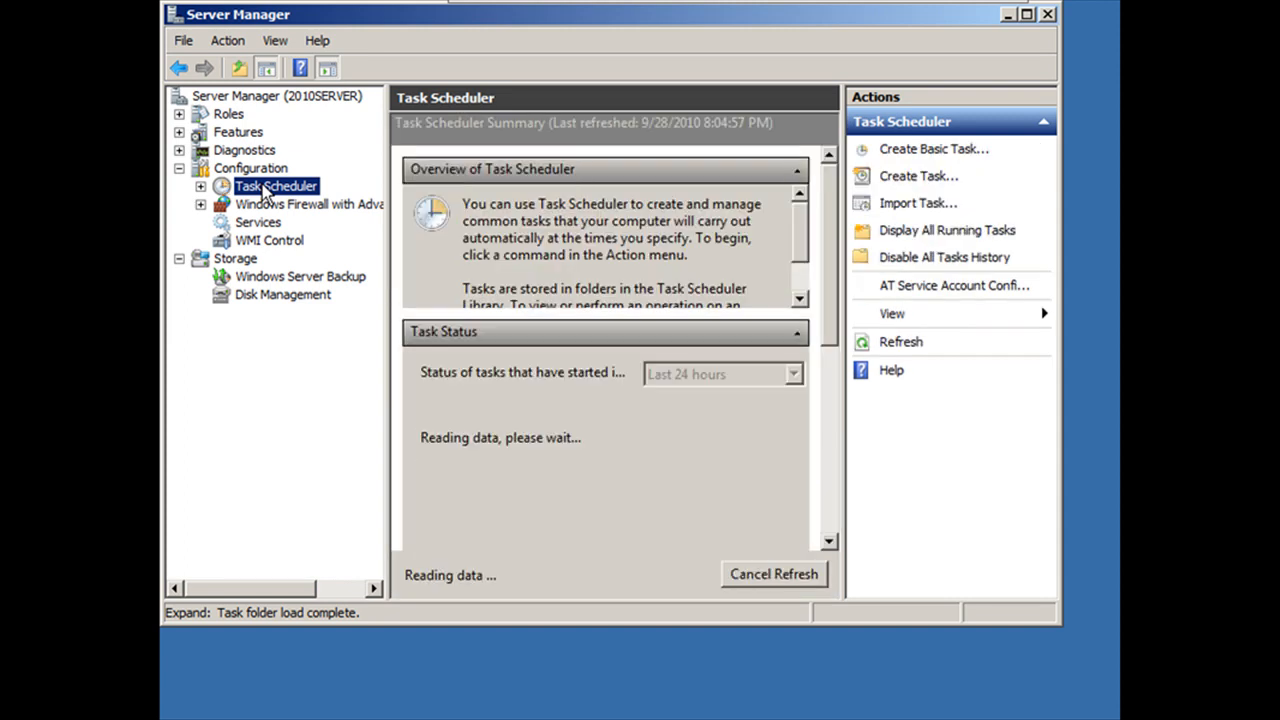
Start a new basic task in Task Scheduler and name it ReplicateLDS.
{"action": "right_click", "coordinate": [266, 191]}
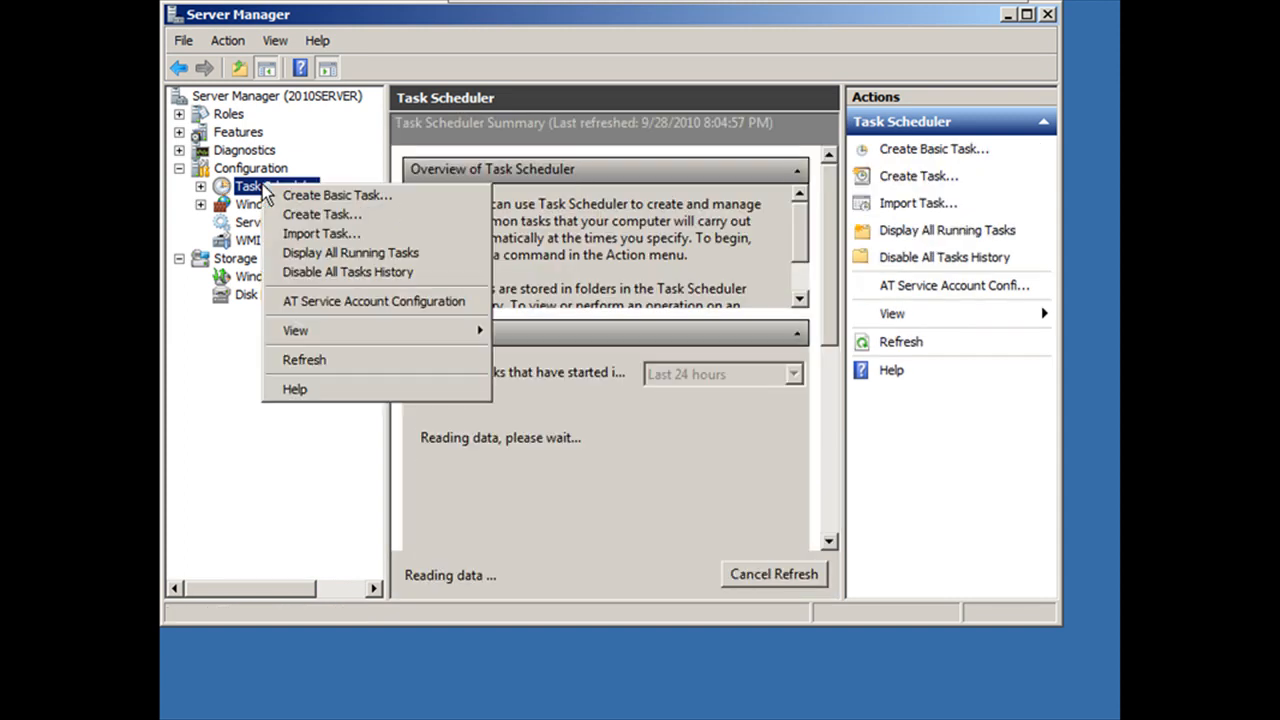
{"action": "left_click", "coordinate": [399, 203]}
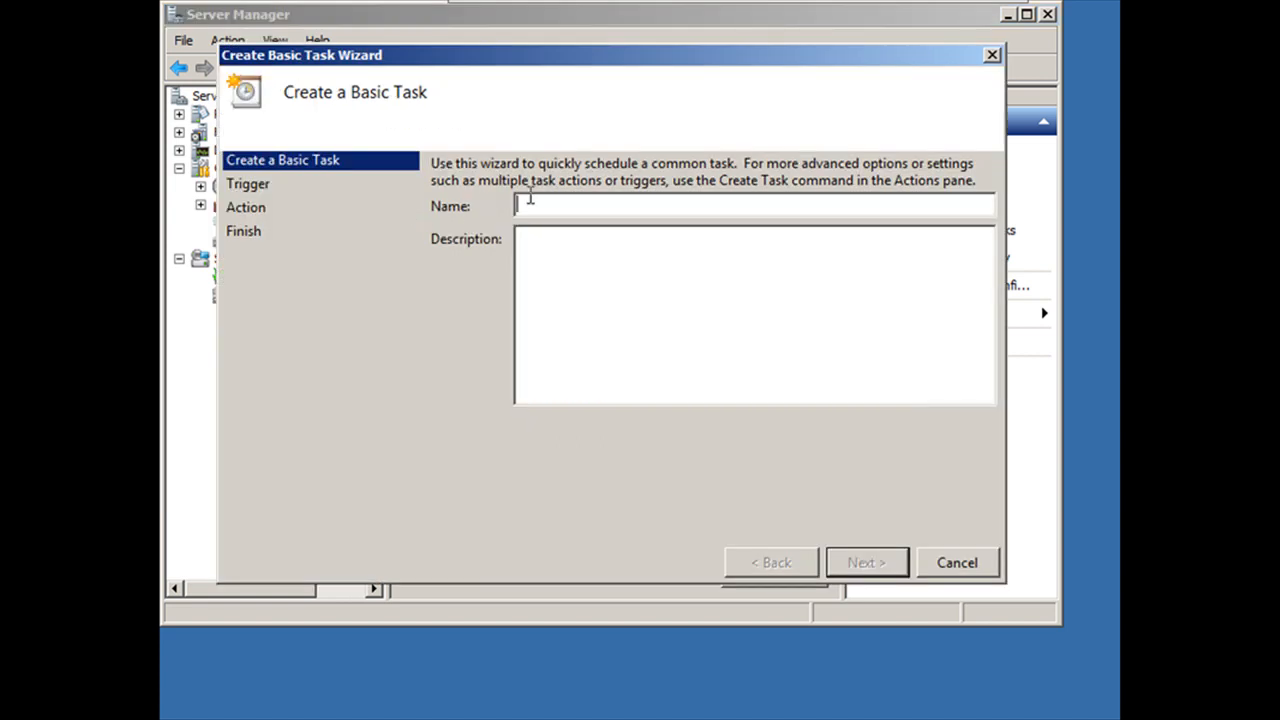
{"action": "type", "text": "ReplicateLDS"}
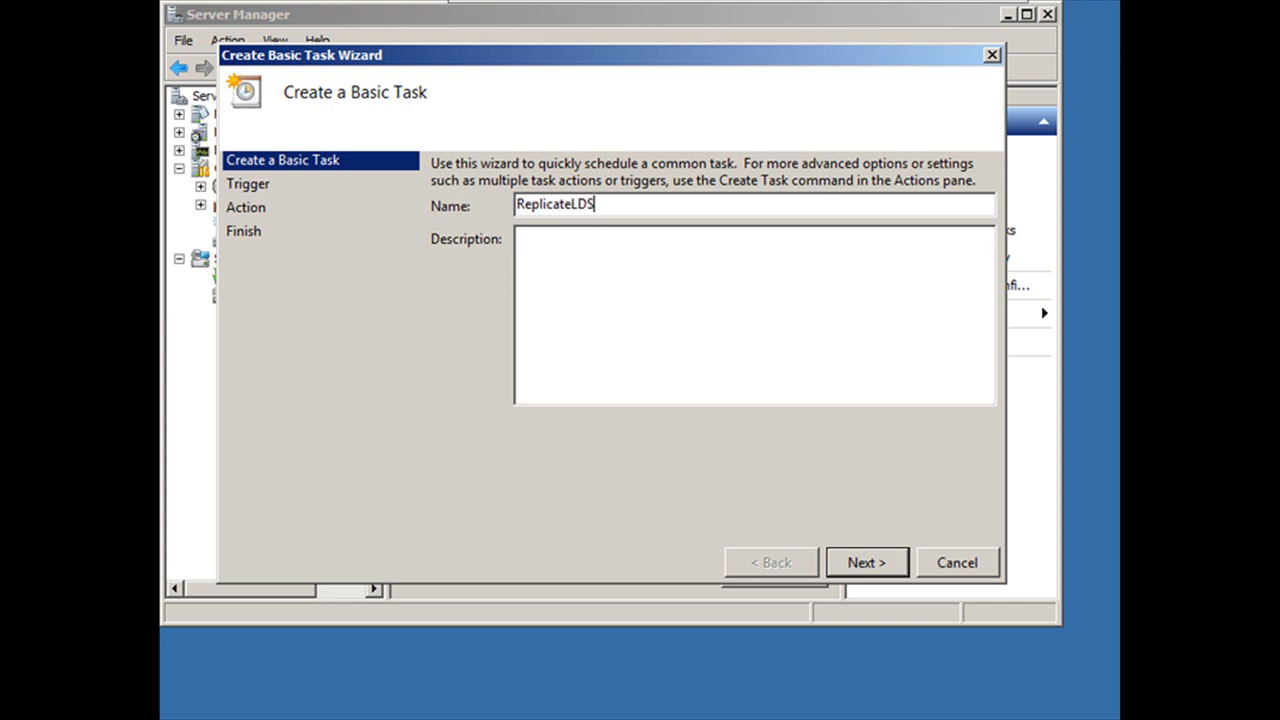
{"action": "left_click", "coordinate": [858, 566]}
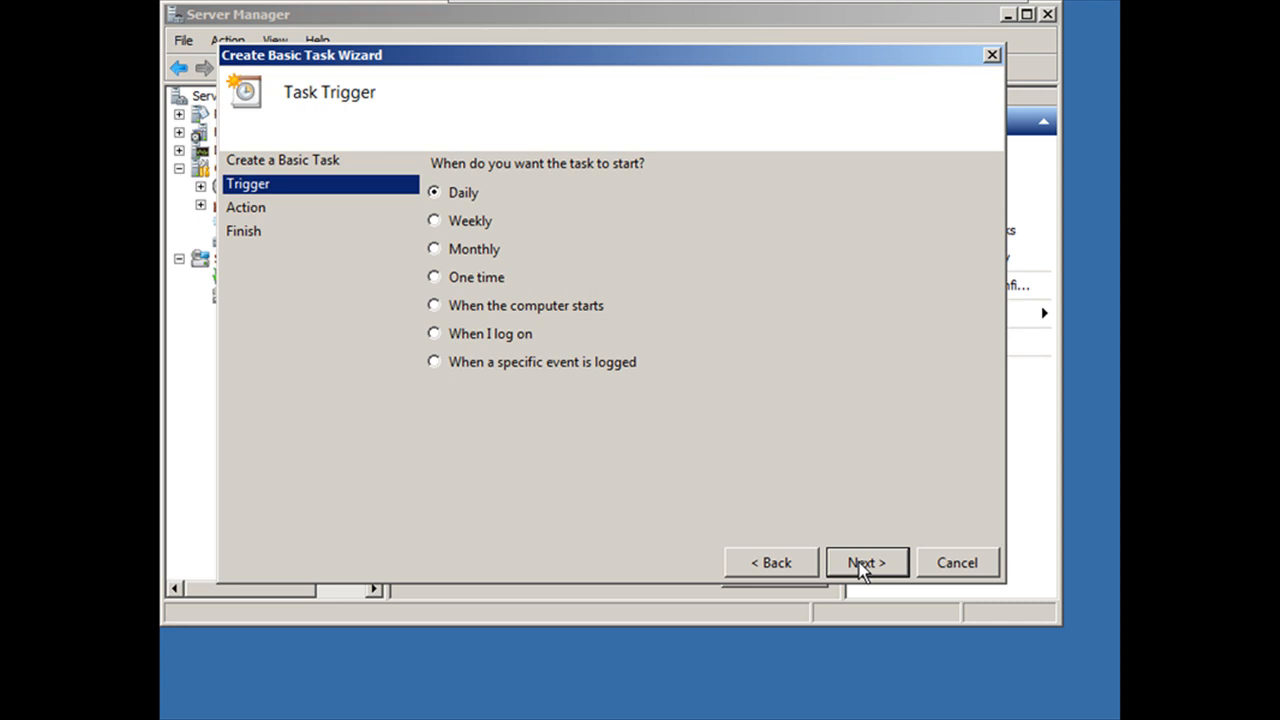
Schedule the task weekly on Sunday at 5:30:00 PM, synchronized across time zones.
{"action": "left_click", "coordinate": [435, 221]}
{"action": "left_click", "coordinate": [888, 563]}
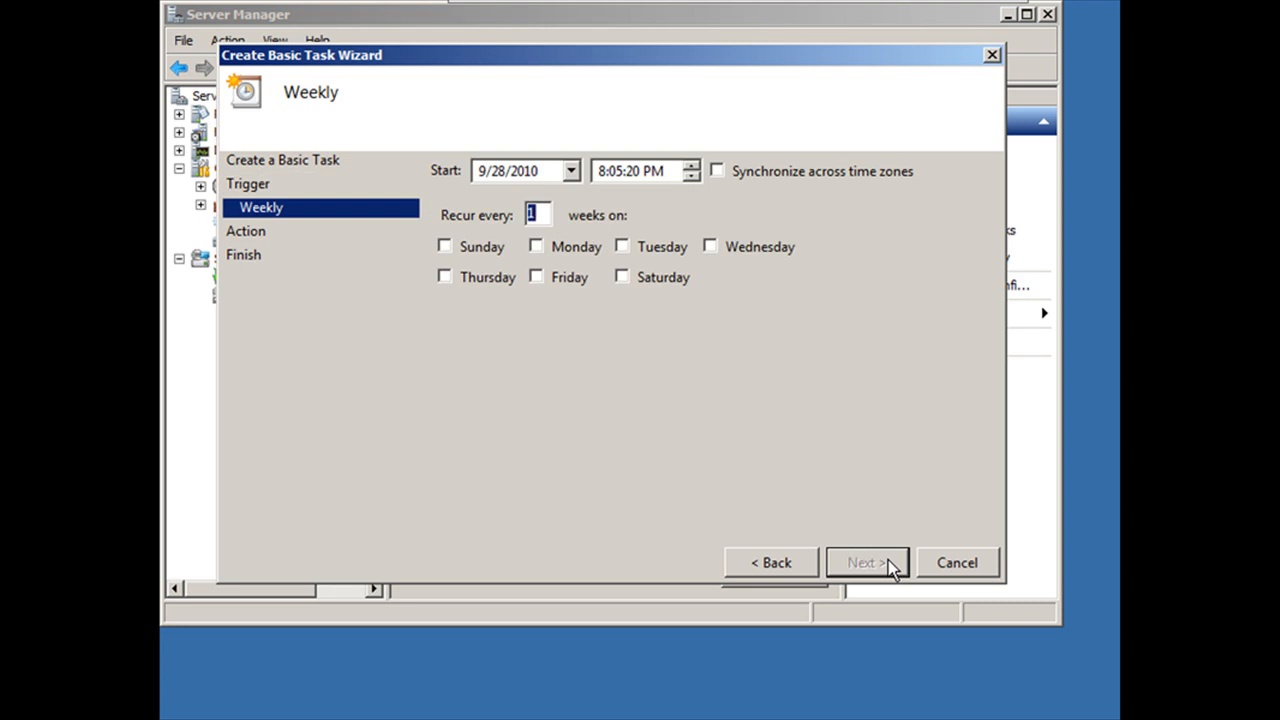
{"action": "left_click", "coordinate": [445, 246]}
{"action": "left_click", "coordinate": [600, 170]}
{"action": "type", "text": "5:30"}
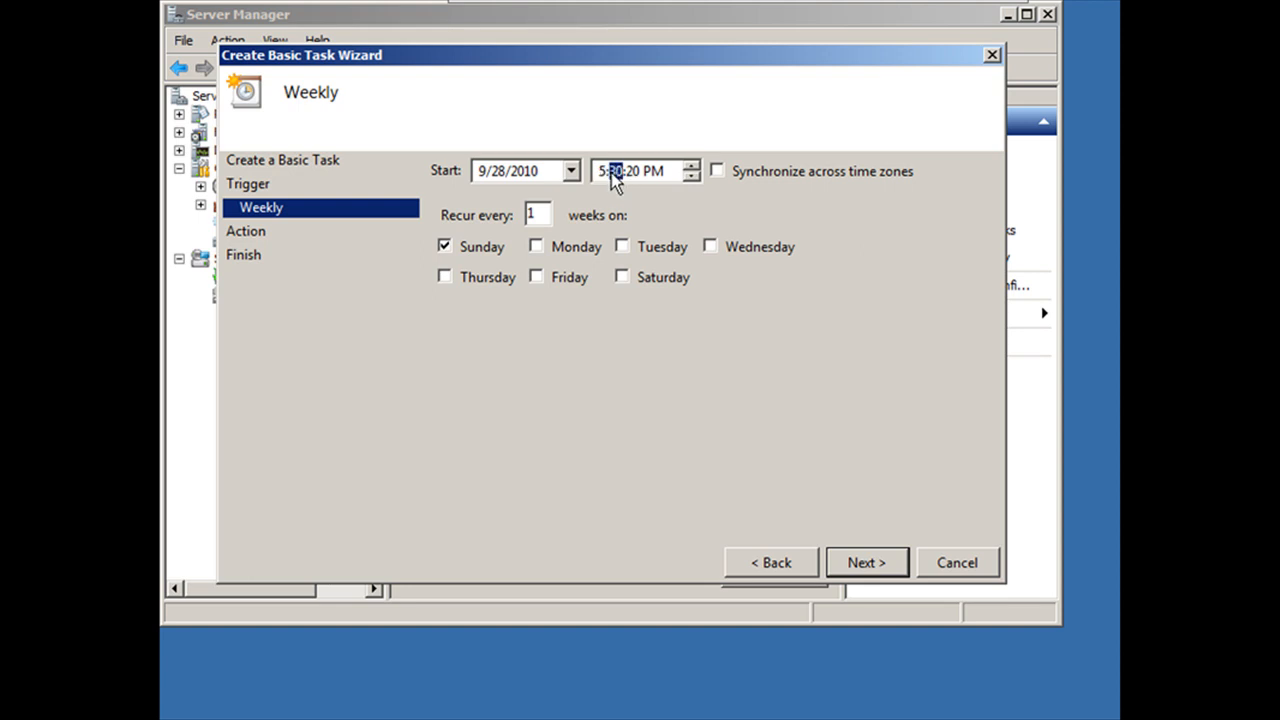
{"action": "left_click", "coordinate": [632, 171]}
{"action": "type", "text": "00"}
{"action": "left_click", "coordinate": [716, 173]}
{"action": "left_click", "coordinate": [866, 563]}
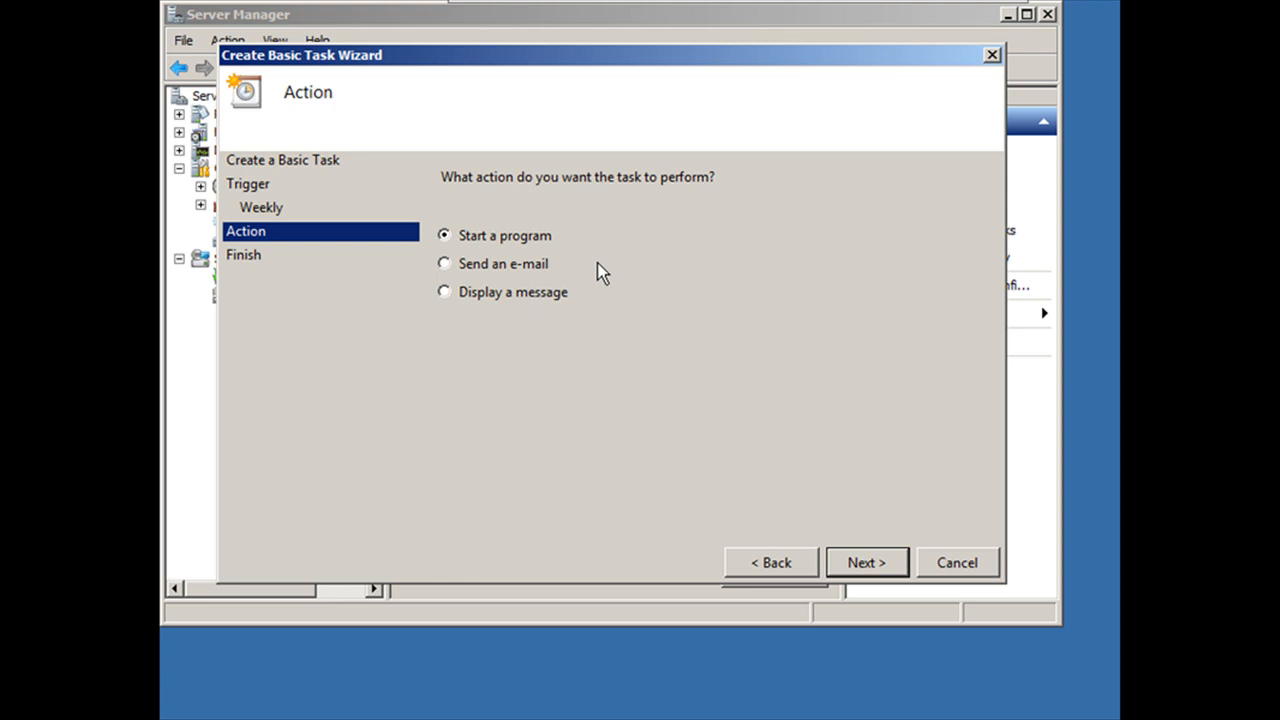
Have the task start a program, using powershell.exe from C:\Windows\System32\WindowsPowerShell\v1.0.
{"action": "left_click", "coordinate": [860, 564]}
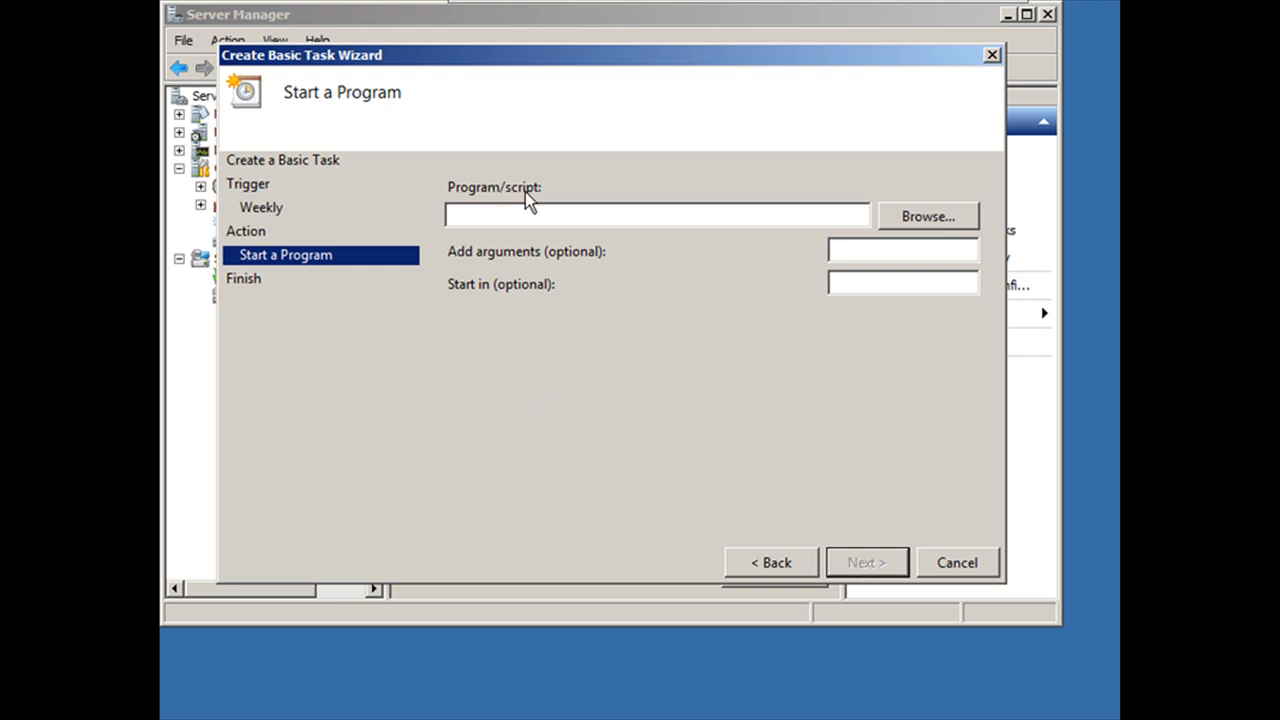
{"action": "left_click", "coordinate": [918, 226]}
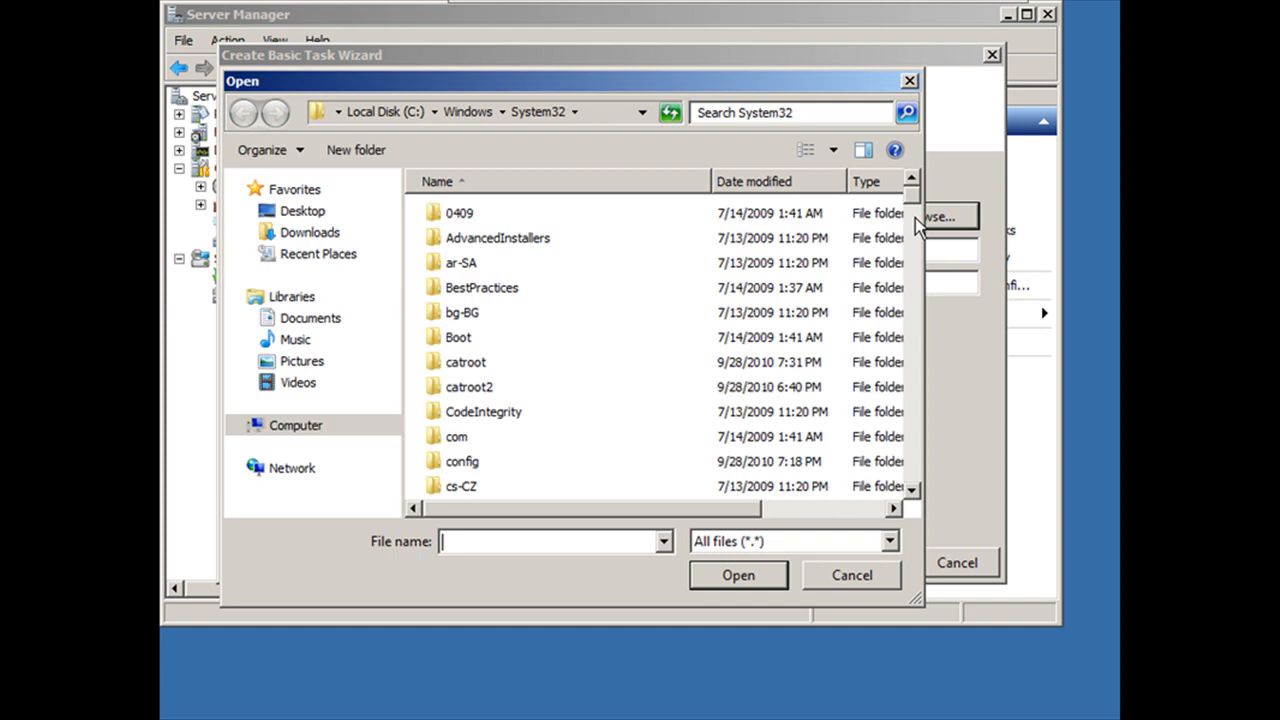
{"action": "left_click", "coordinate": [240, 426]}
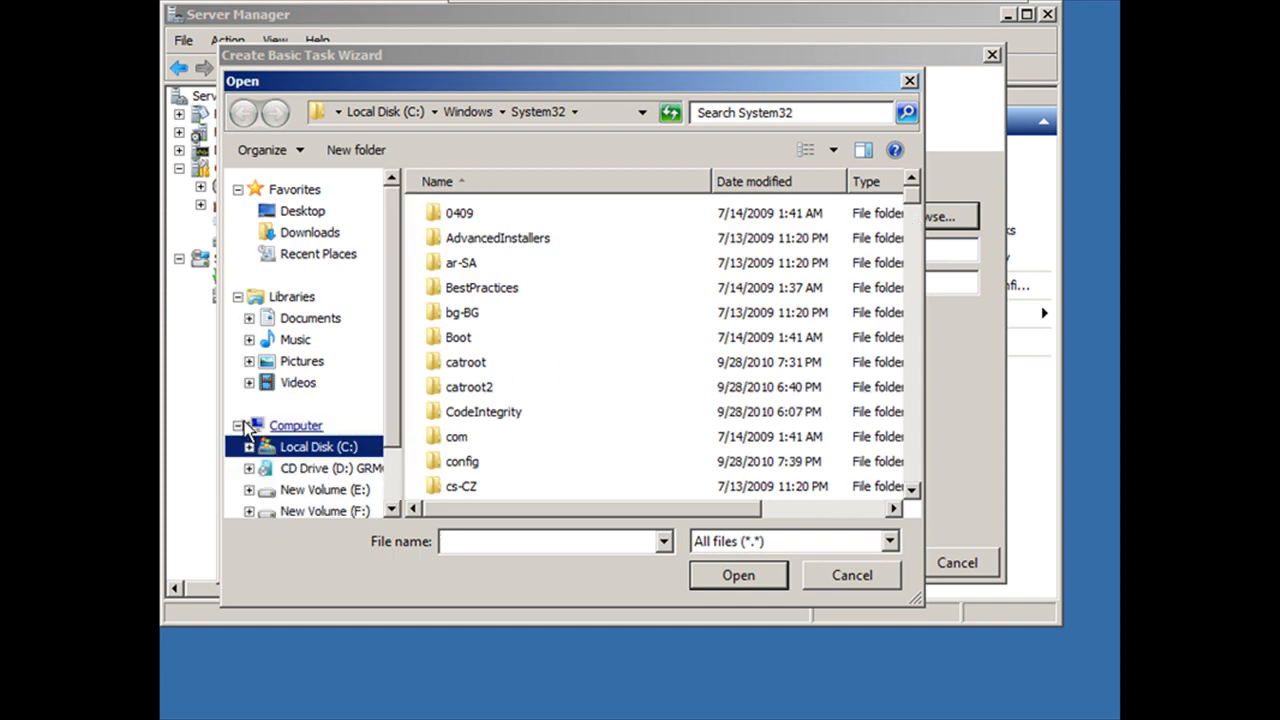
{"action": "left_click", "coordinate": [249, 447]}
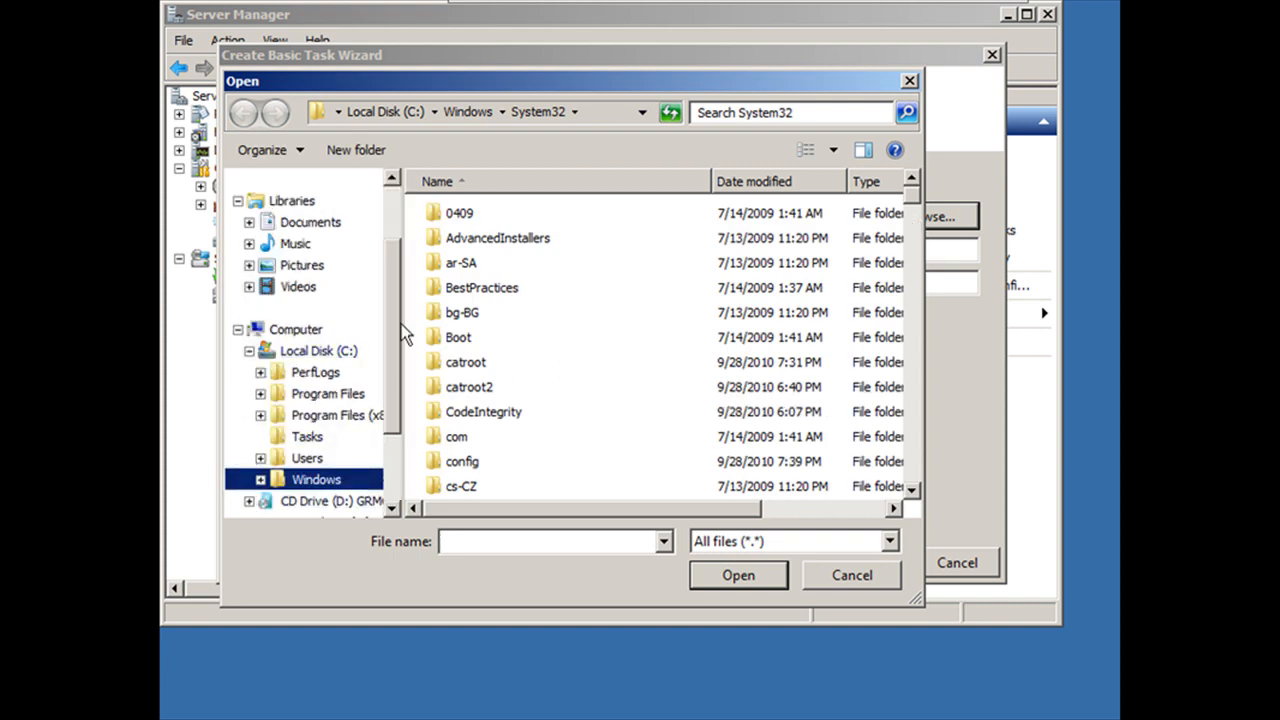
{"action": "scroll", "coordinate": [398, 325], "scroll_direction": "down", "scroll_amount": 2}
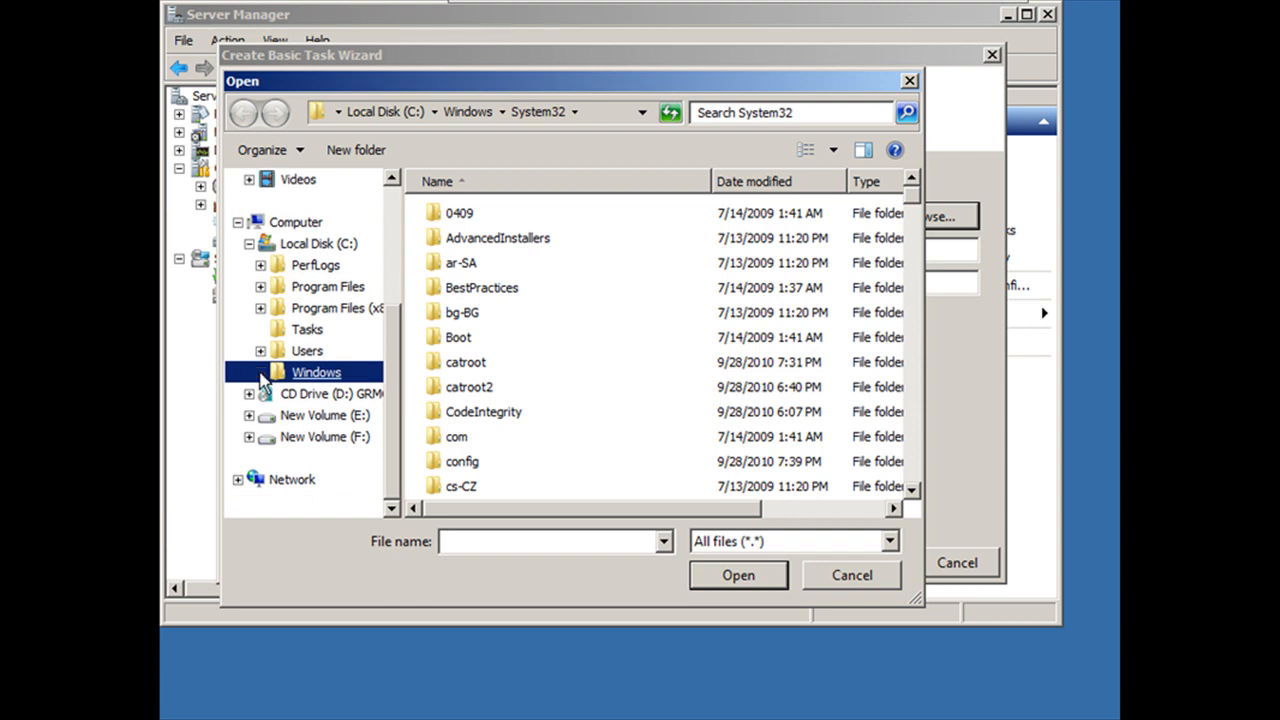
{"action": "left_click", "coordinate": [260, 373]}
{"action": "left_click", "coordinate": [272, 481]}
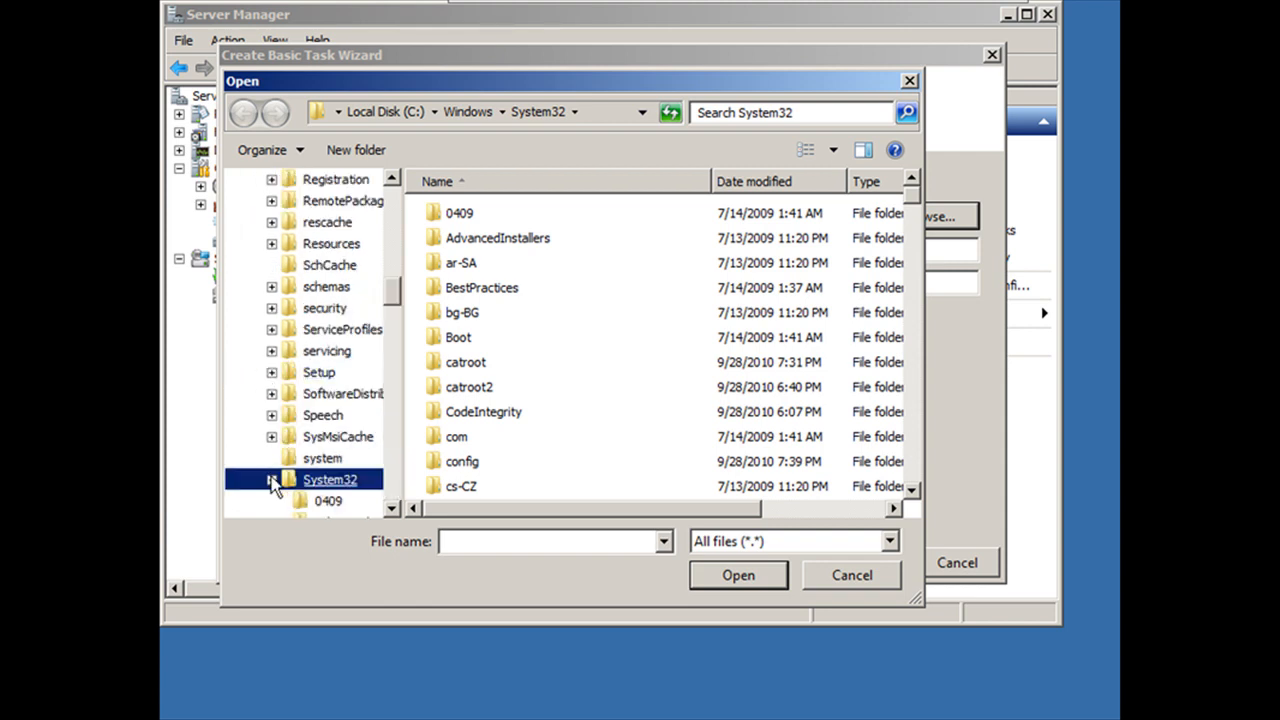
{"action": "left_click_drag", "start_coordinate": [393, 290], "coordinate": [403, 468]}
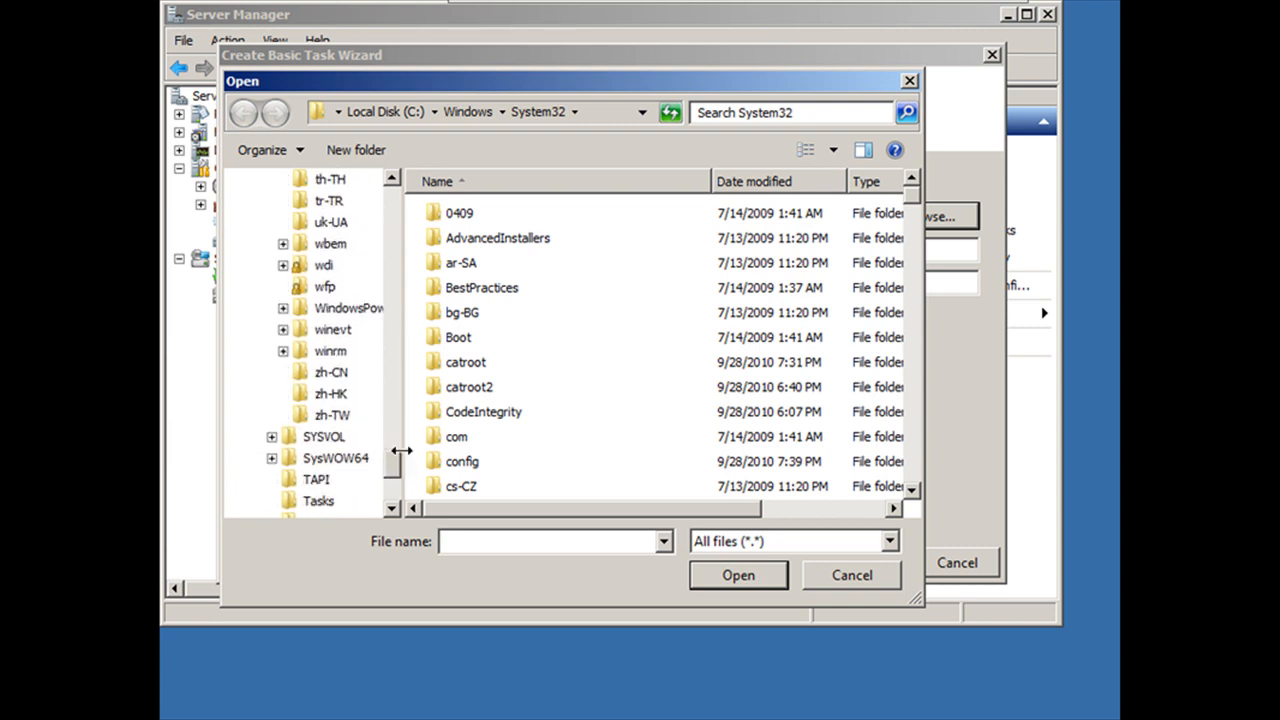
{"action": "left_click", "coordinate": [283, 308]}
{"action": "left_click", "coordinate": [294, 330]}
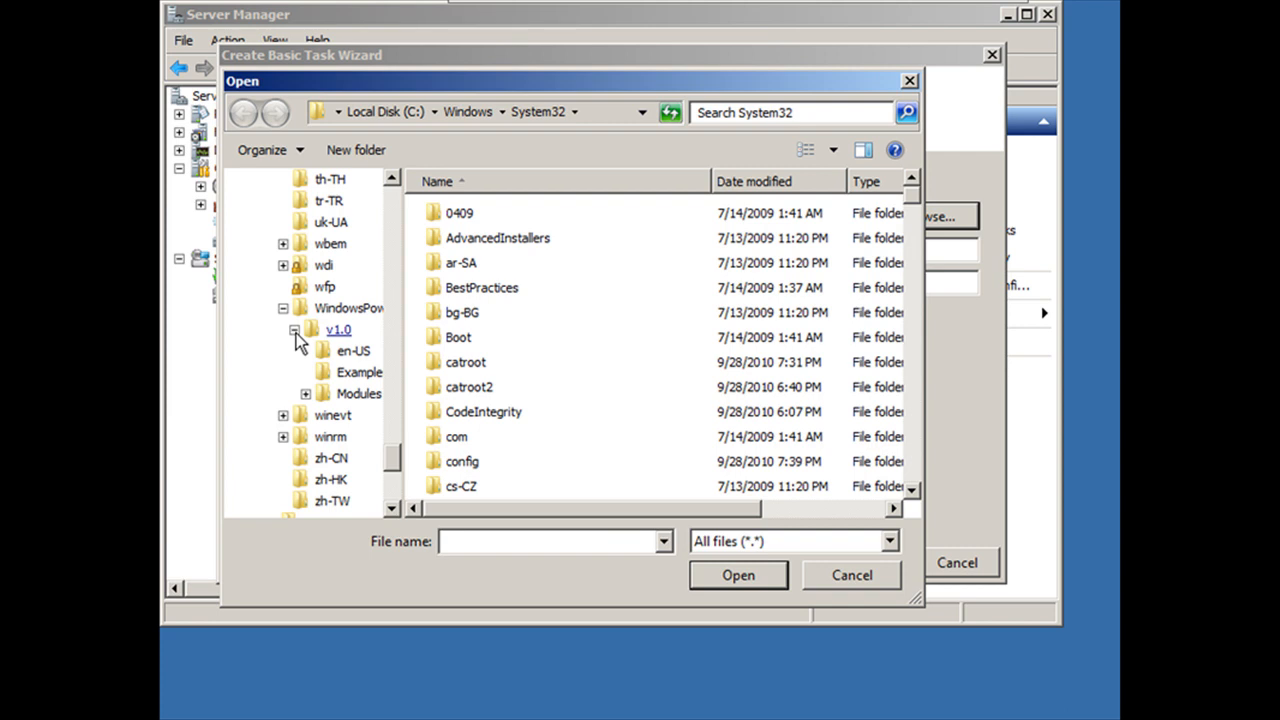
{"action": "left_click", "coordinate": [339, 338]}
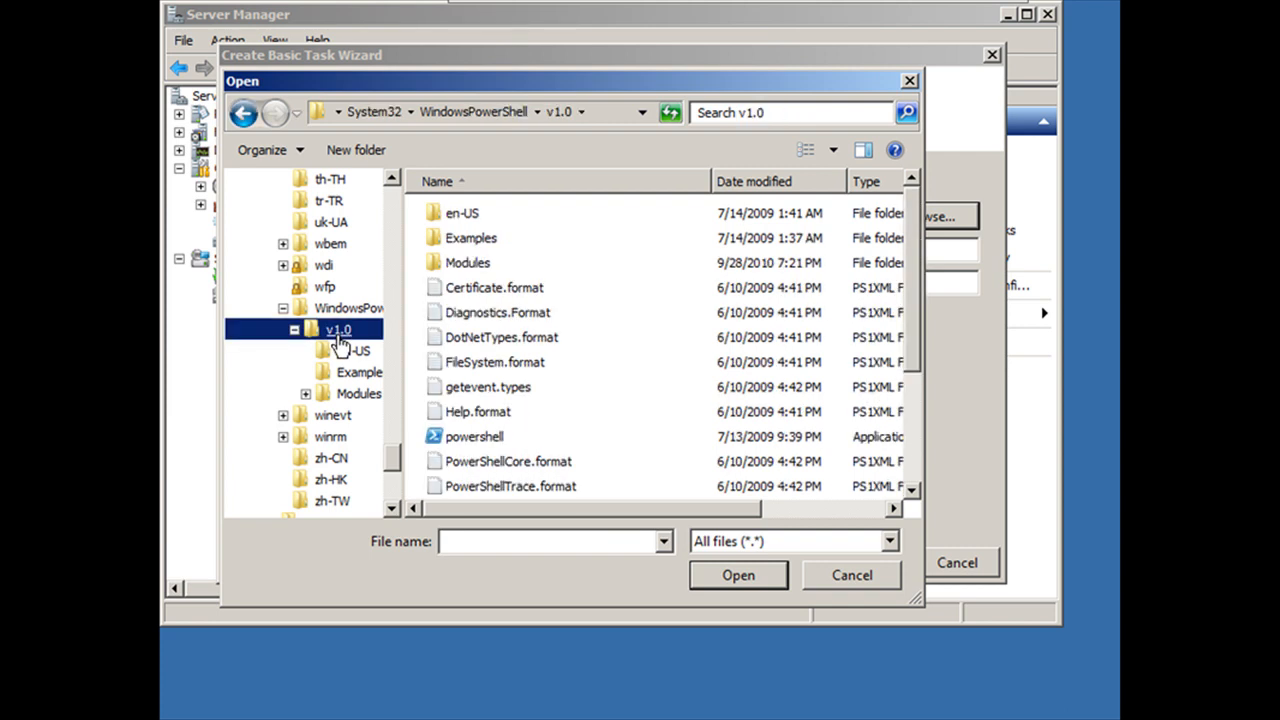
{"action": "double_click", "coordinate": [475, 437]}
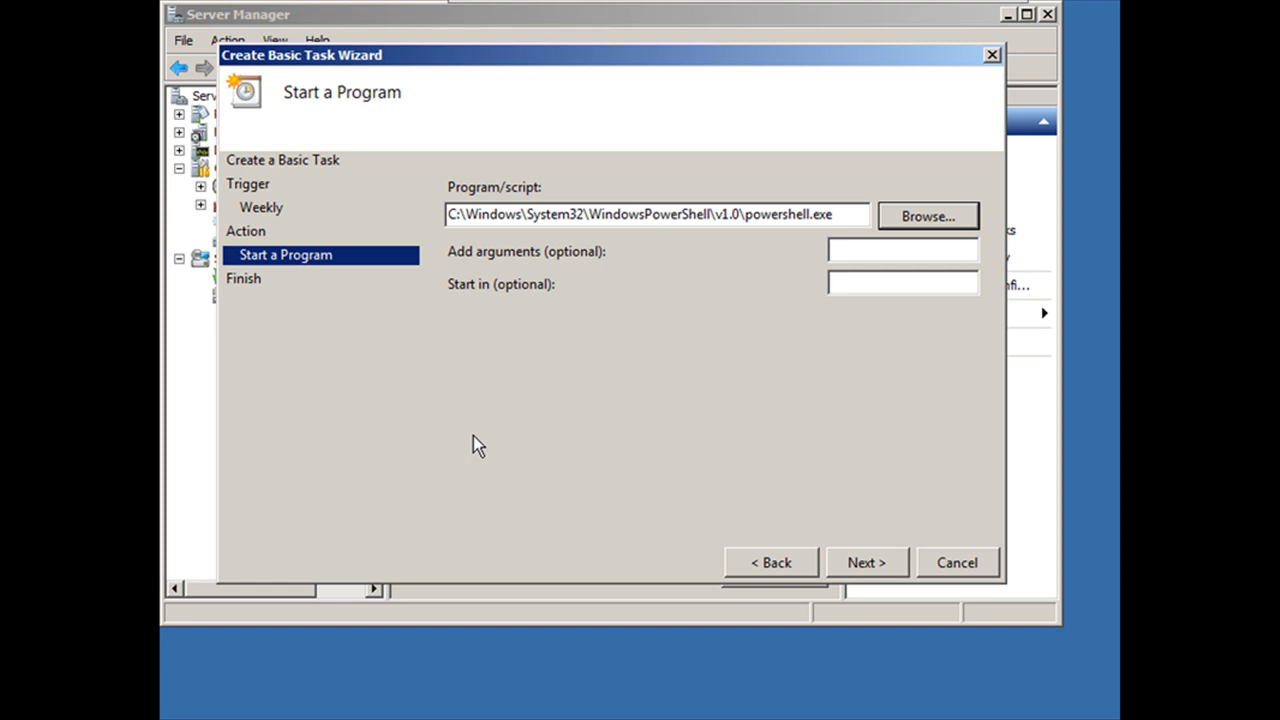
Set the program arguments to -nologo -command "& (C:\tasks\replicatelds.ps1)" and finish creating the basic task.
{"action": "left_click", "coordinate": [860, 253]}
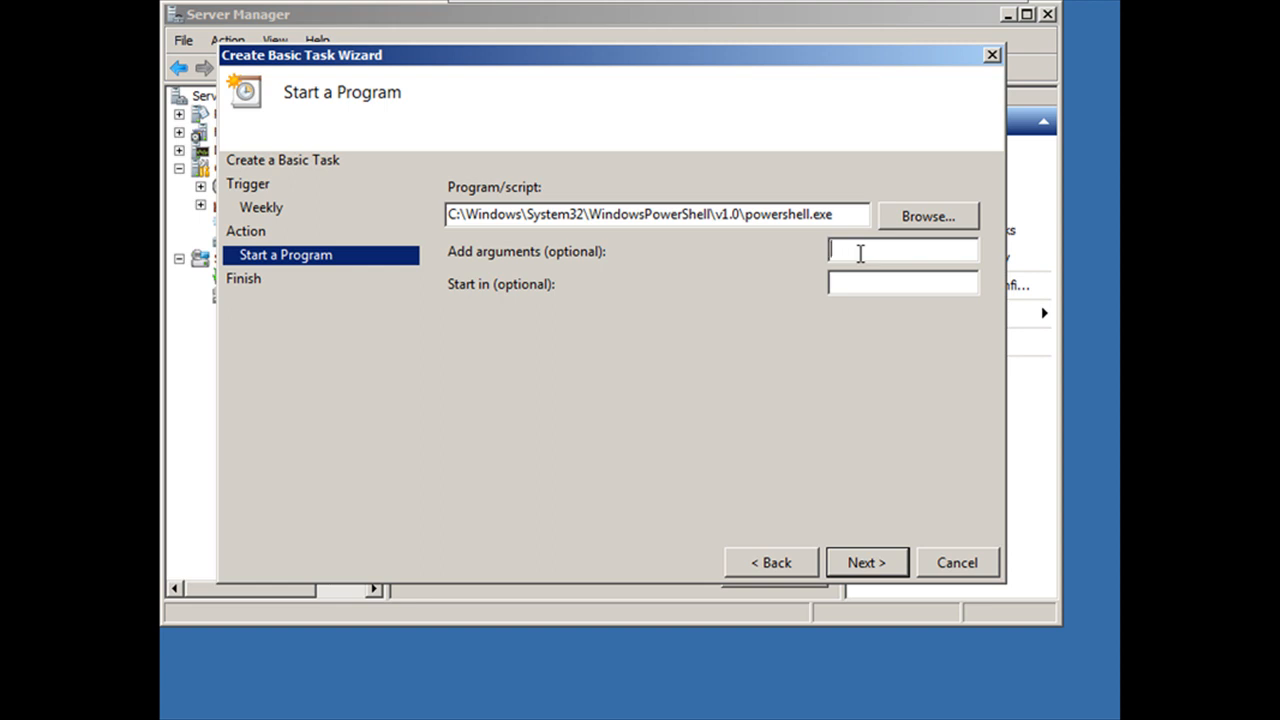
{"action": "type", "text": "-nologo -command"}
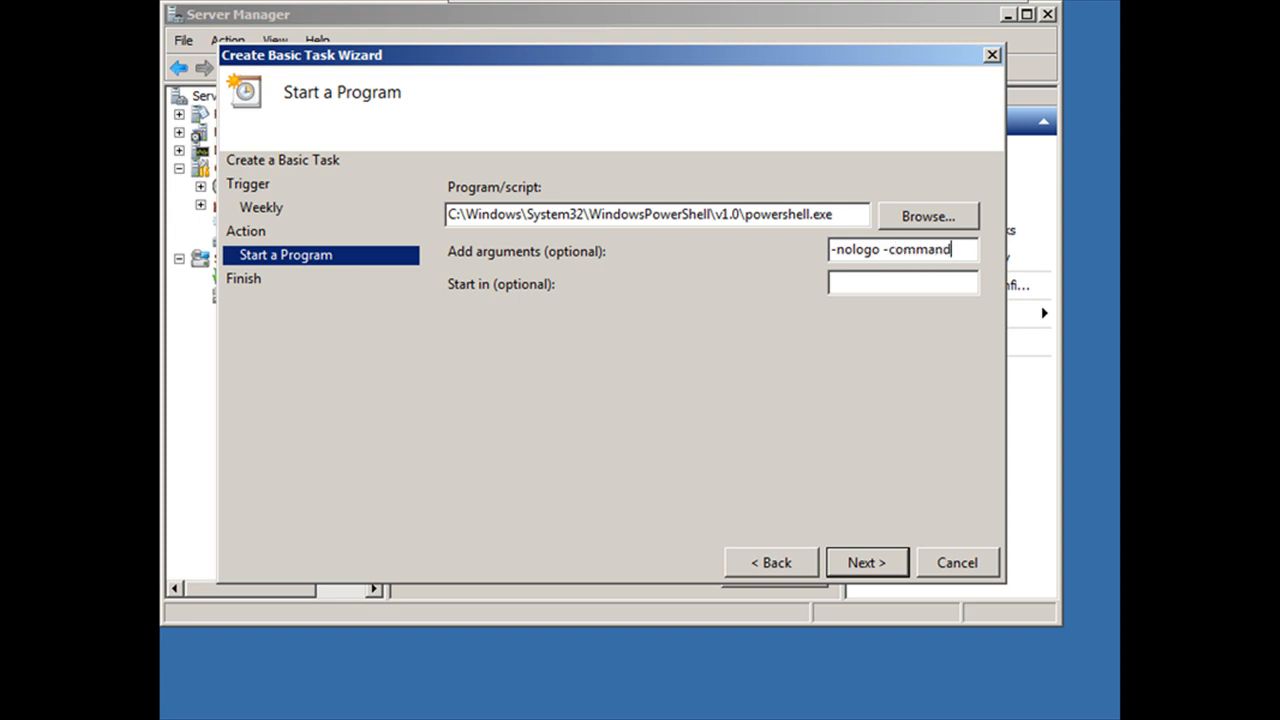
{"action": "type", "text": " \"&"}
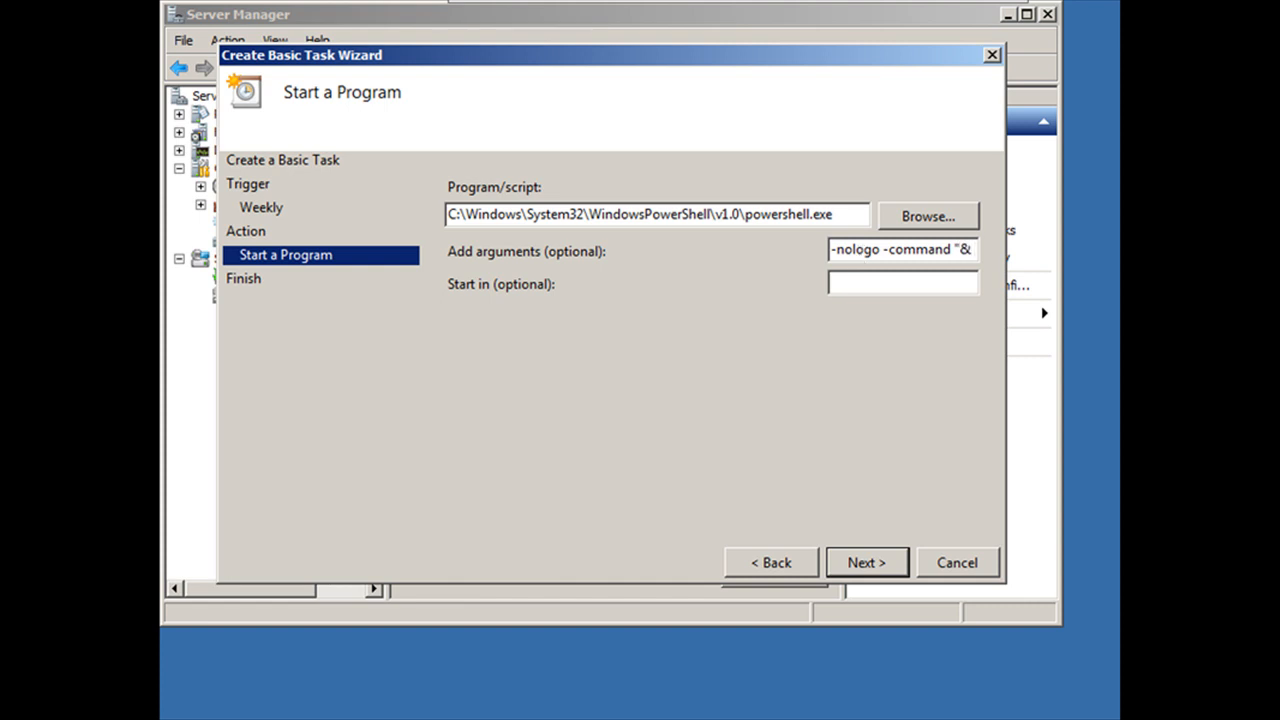
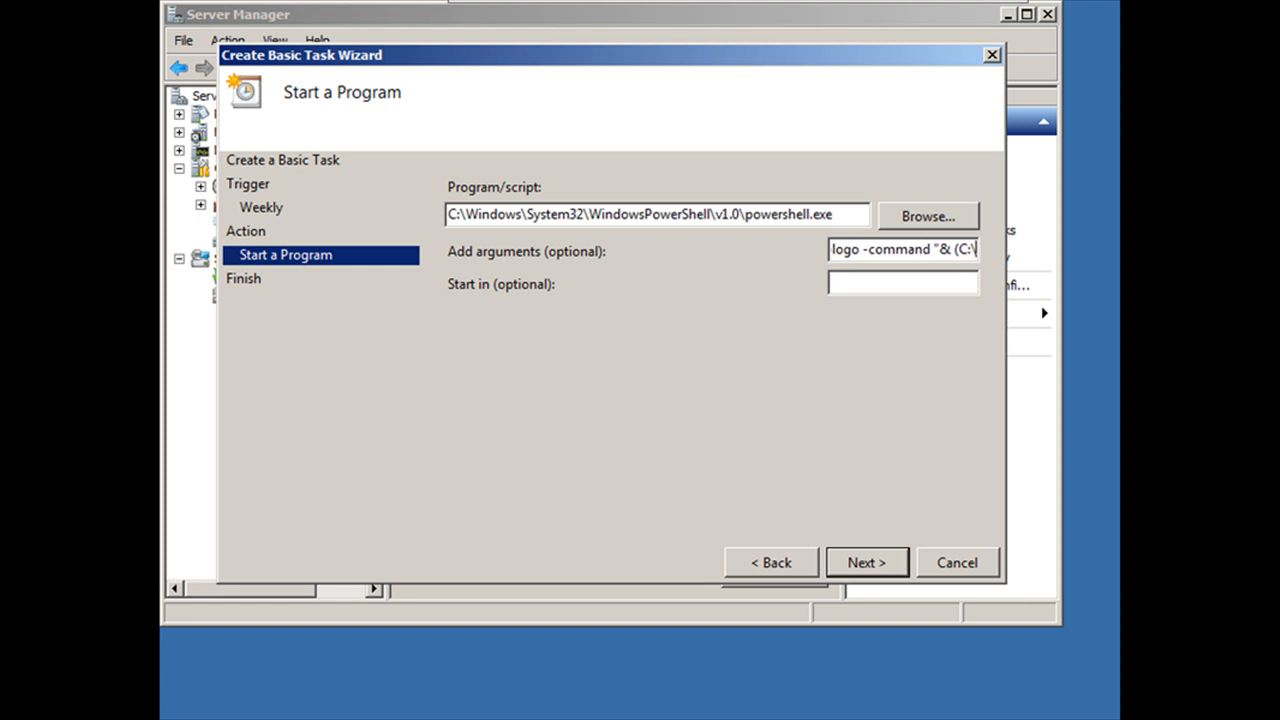
{"action": "type", "text": "ks\\replic"}
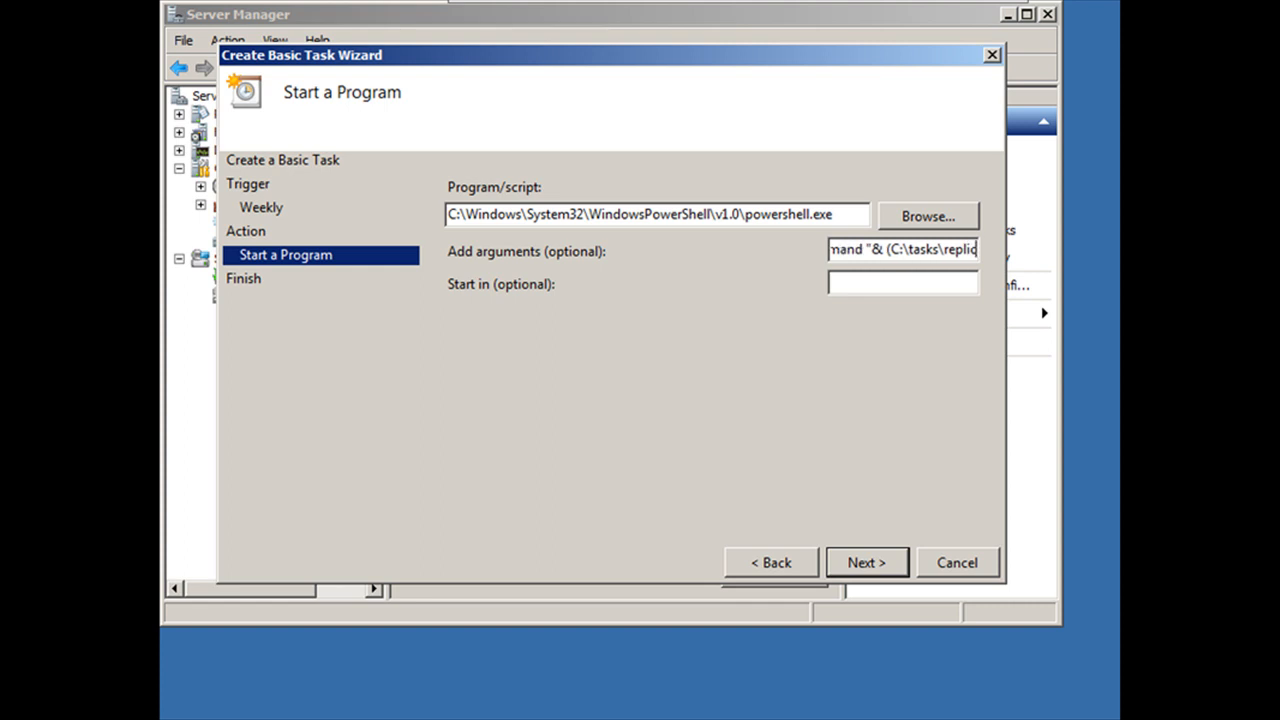
{"action": "type", "text": "ateIds"}
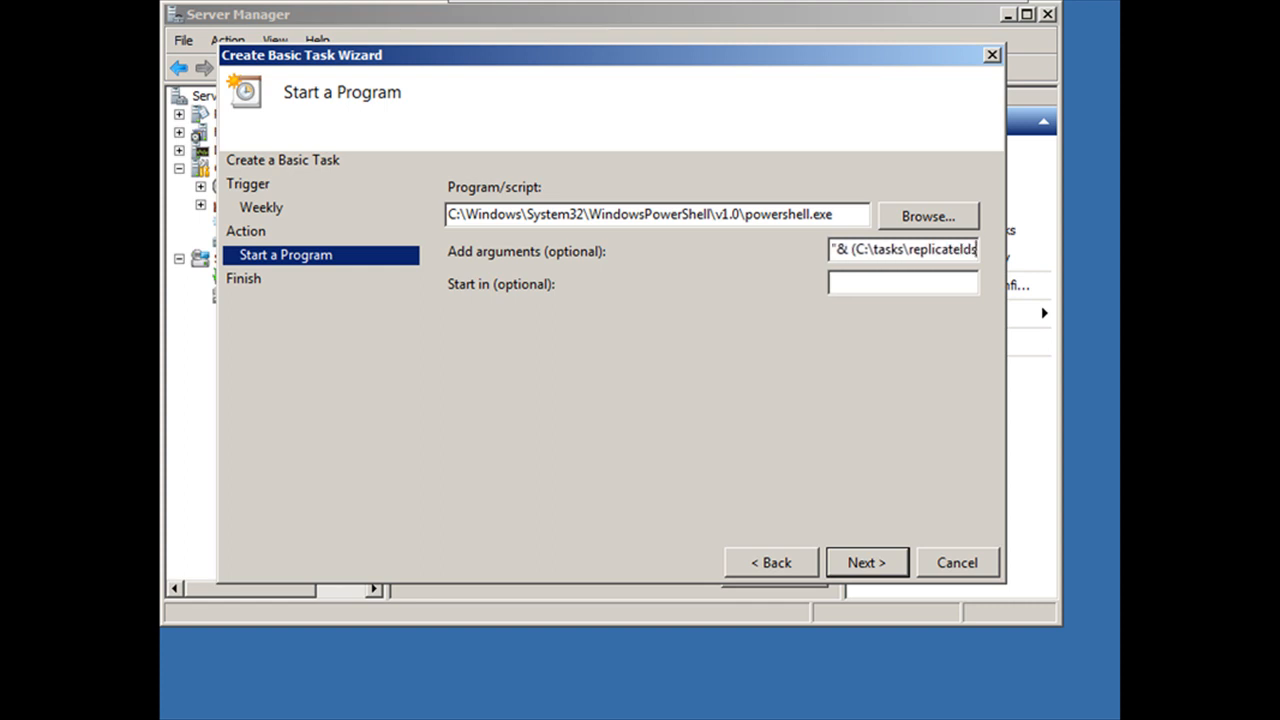
{"action": "type", "text": ".p"}
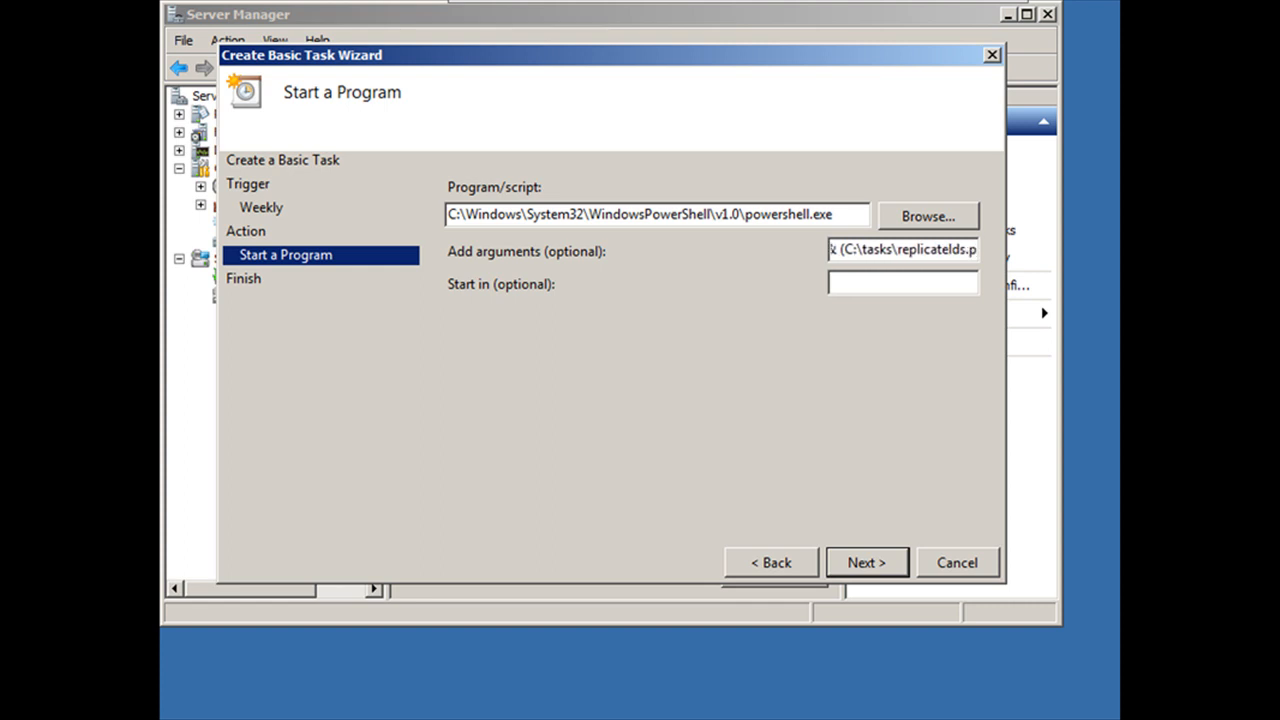
{"action": "type", "text": "s1)\""}
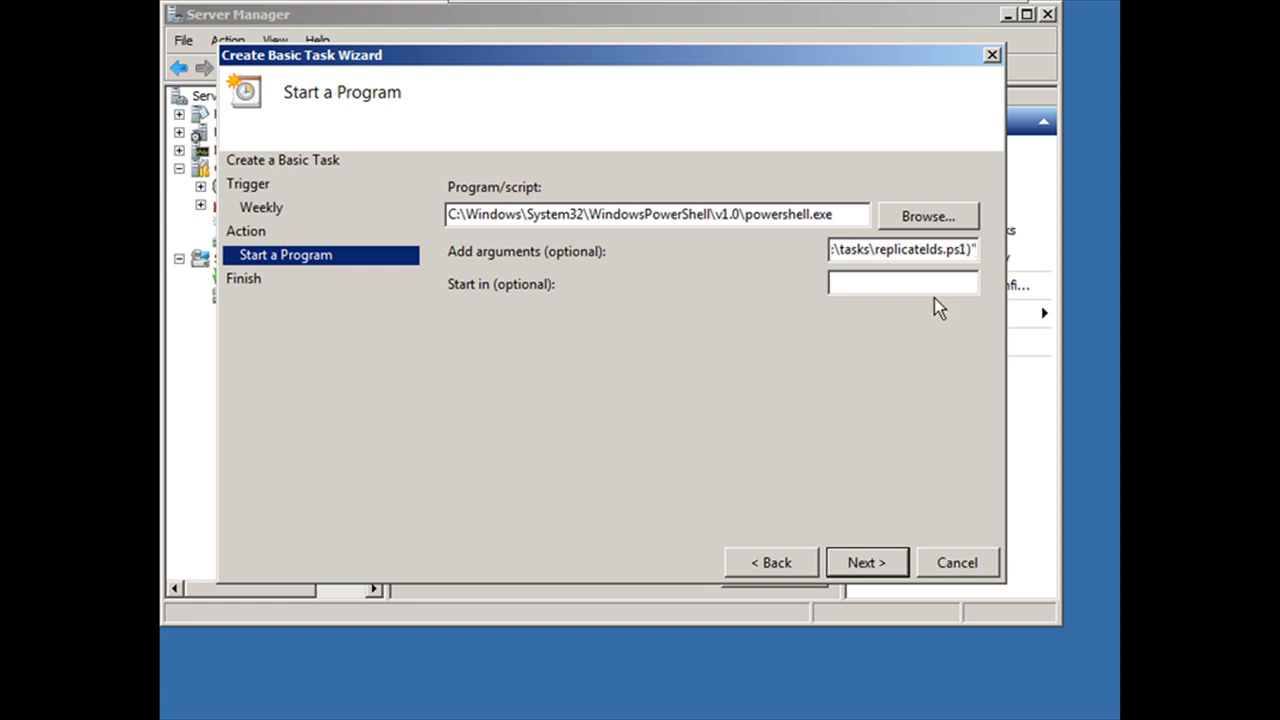
{"action": "left_click", "coordinate": [866, 562]}
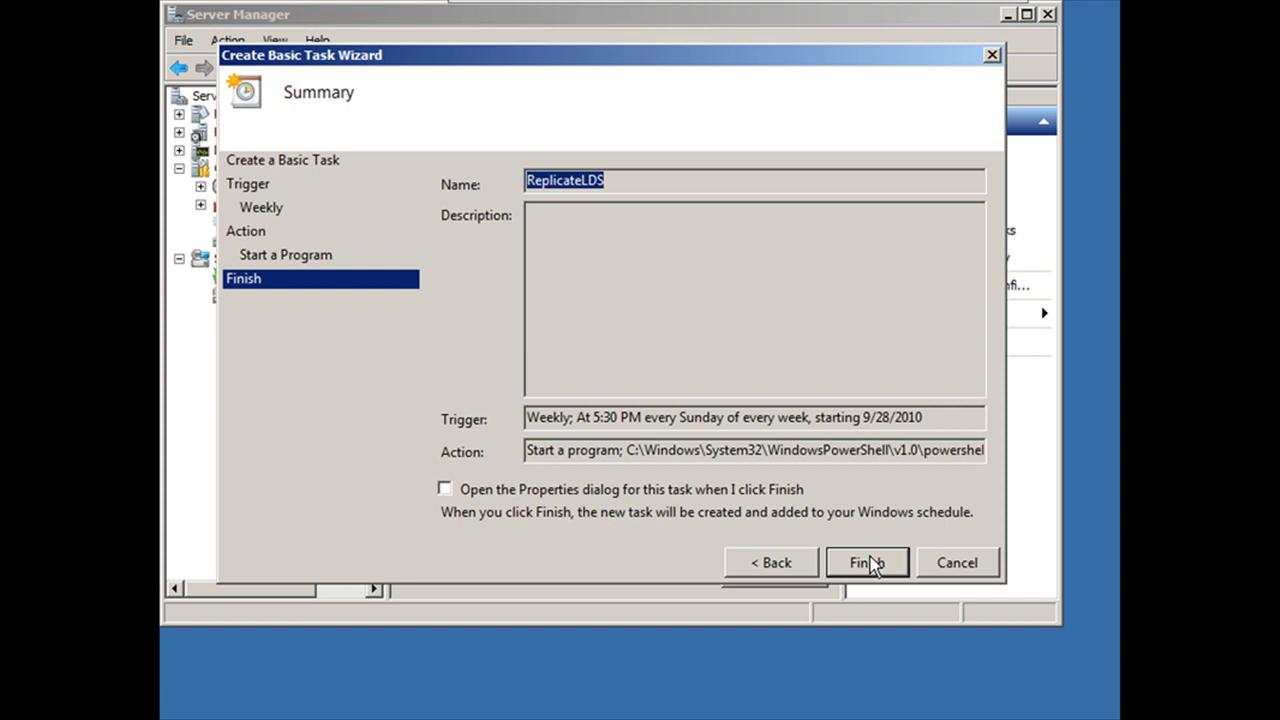
{"action": "left_click", "coordinate": [867, 563]}
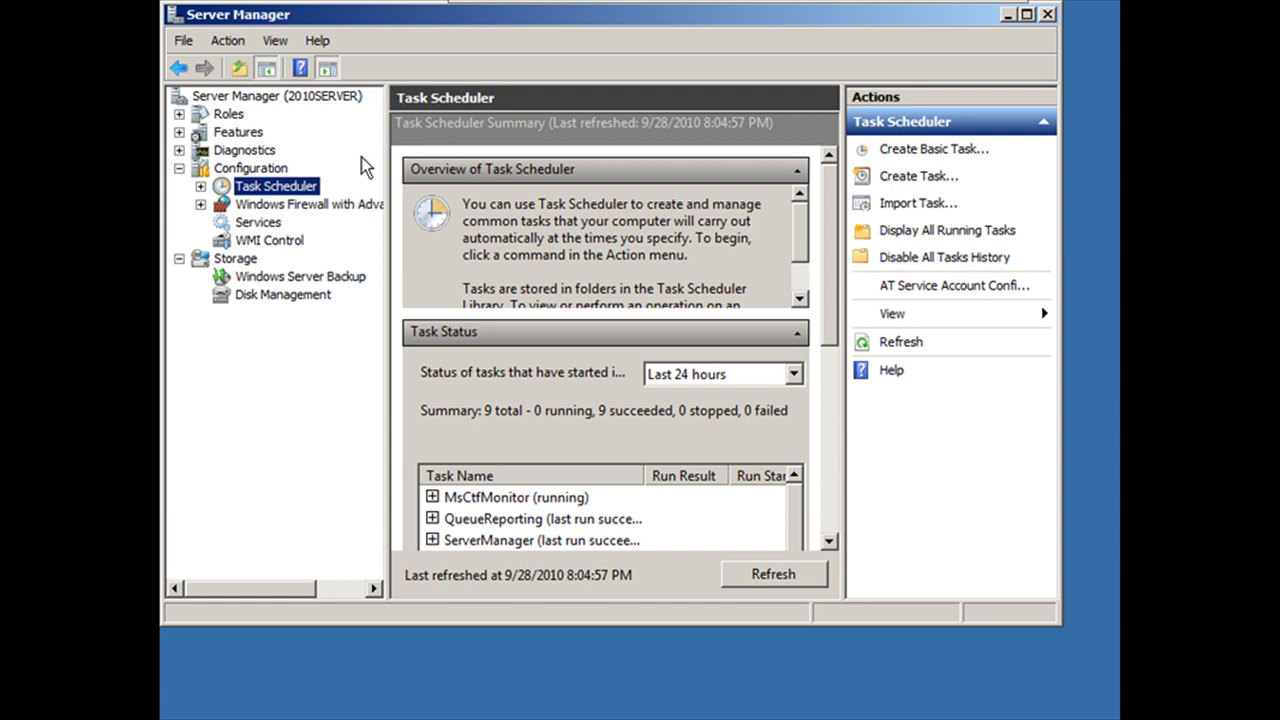
Show the Task Scheduler Library in a maximized window and open the properties of the ReplicateLDS task.
{"action": "left_click", "coordinate": [201, 187]}
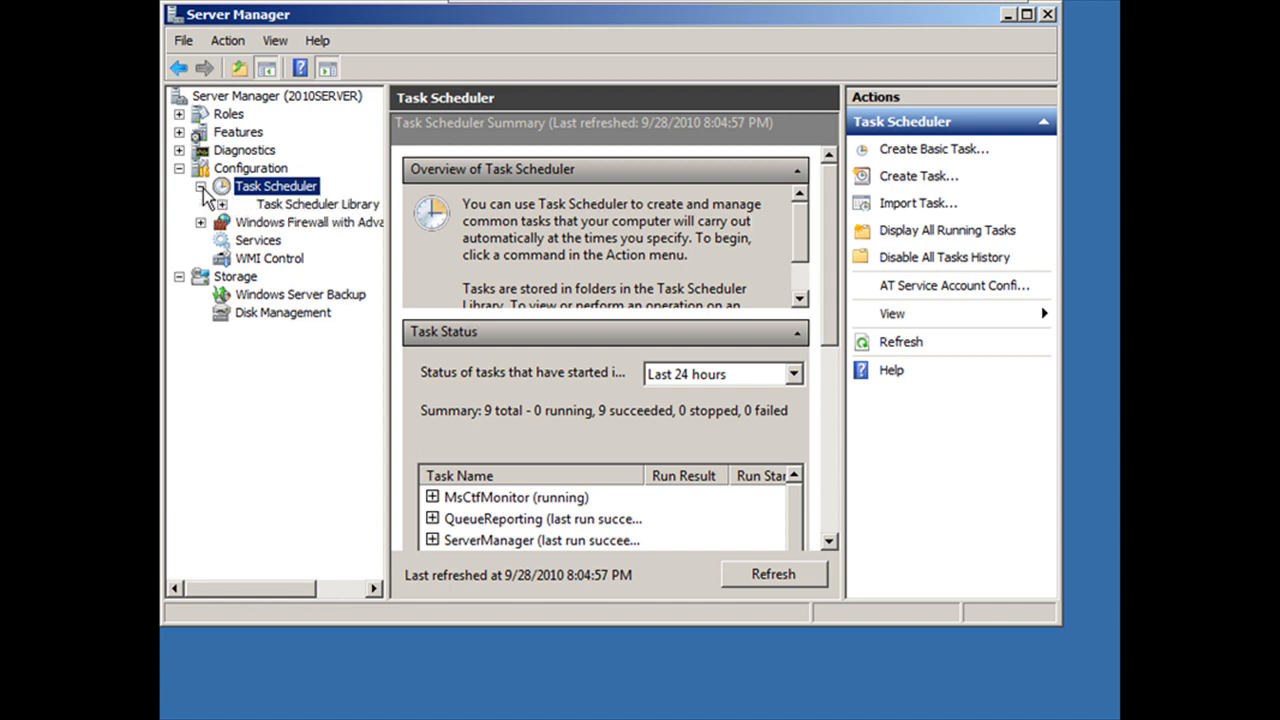
{"action": "left_click", "coordinate": [292, 207]}
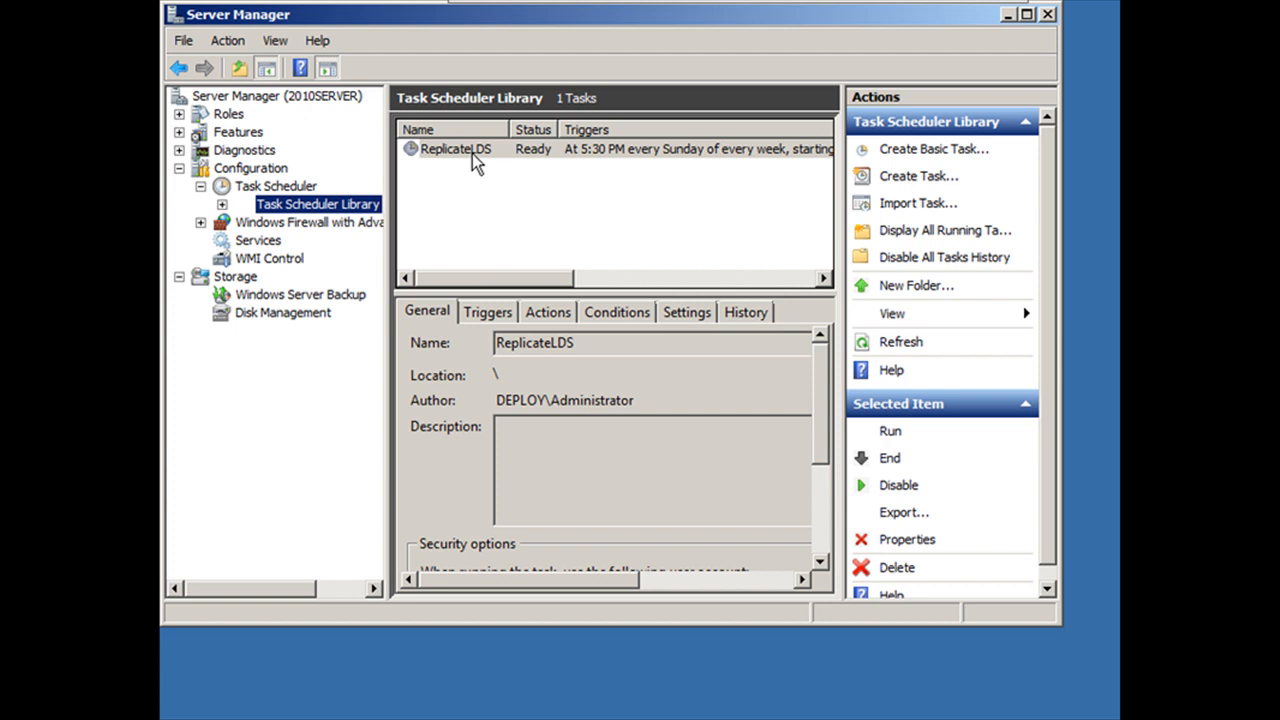
{"action": "left_click", "coordinate": [1027, 15]}
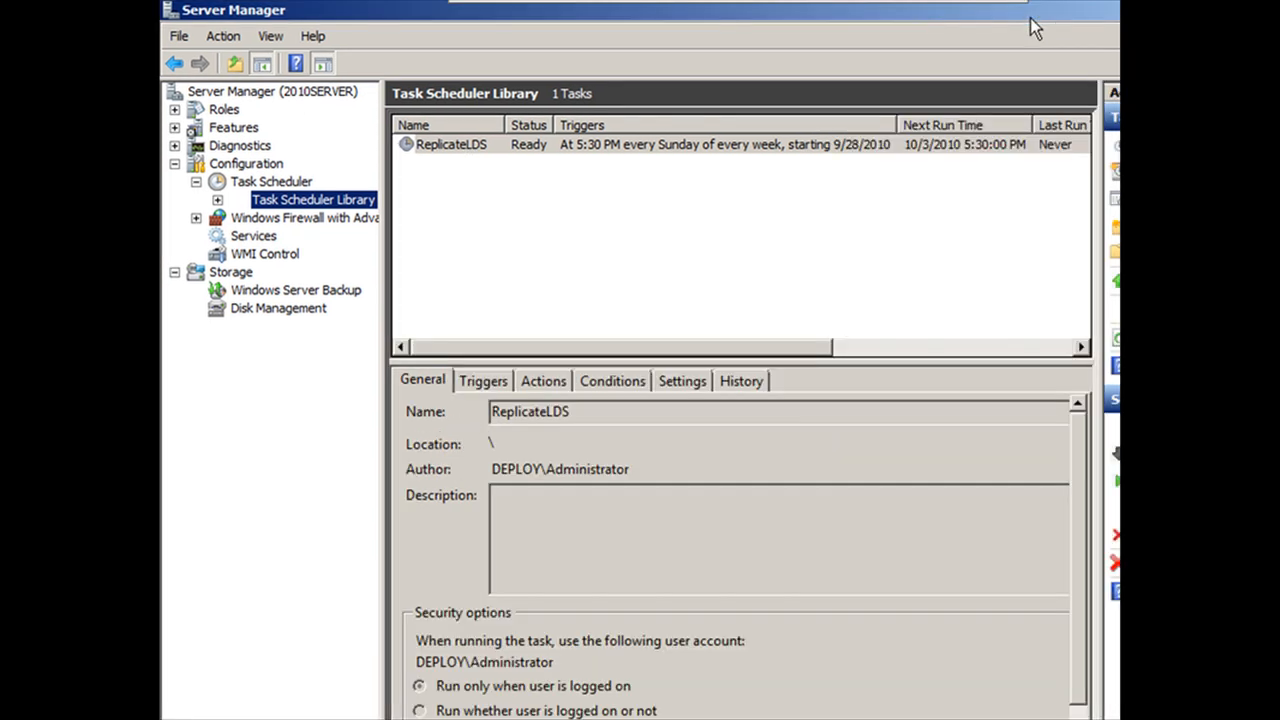
{"action": "double_click", "coordinate": [445, 141]}
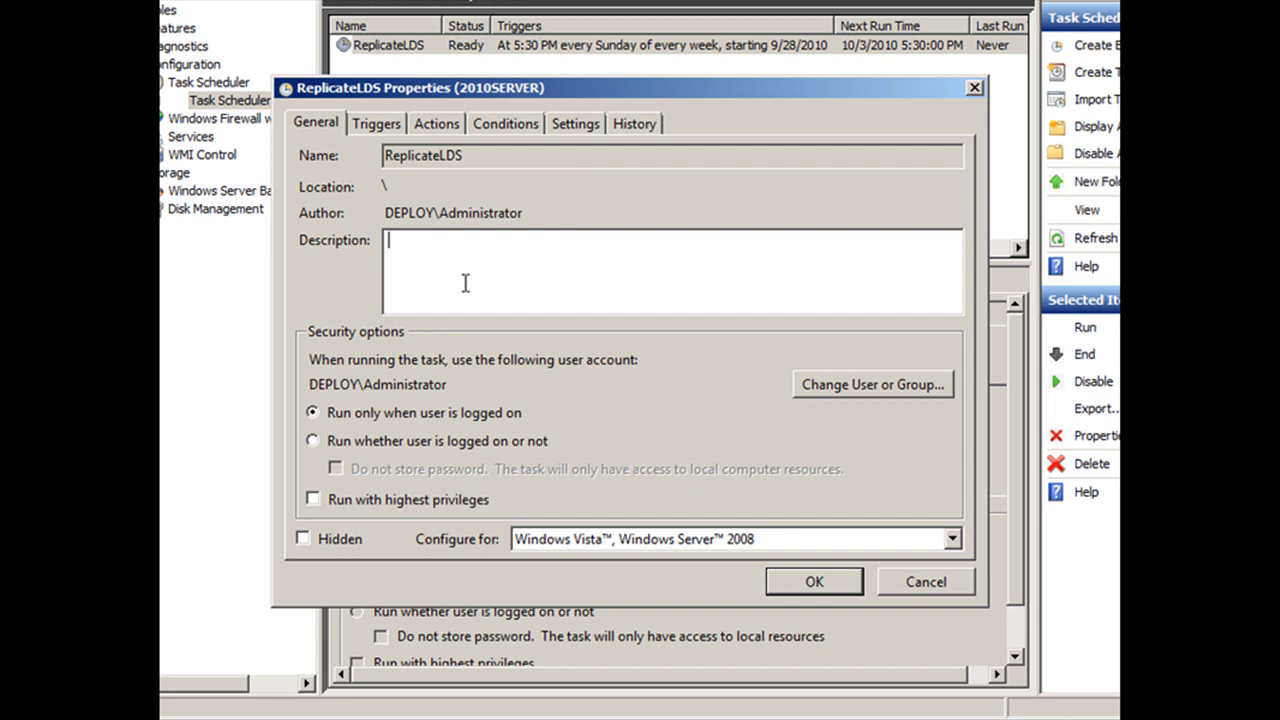
Examine the options for an additional trigger, including the stop-task time limit and expiry date, and discard the new trigger.
{"action": "left_click", "coordinate": [387, 124]}
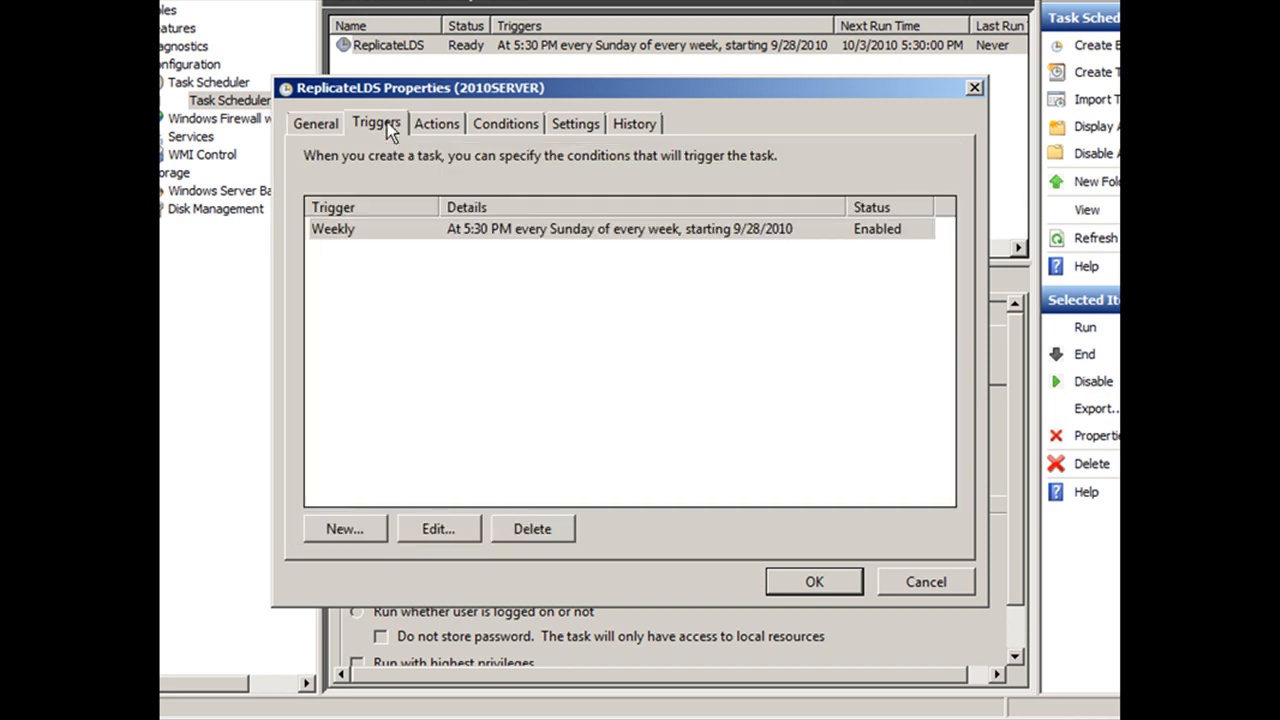
{"action": "left_click", "coordinate": [352, 533]}
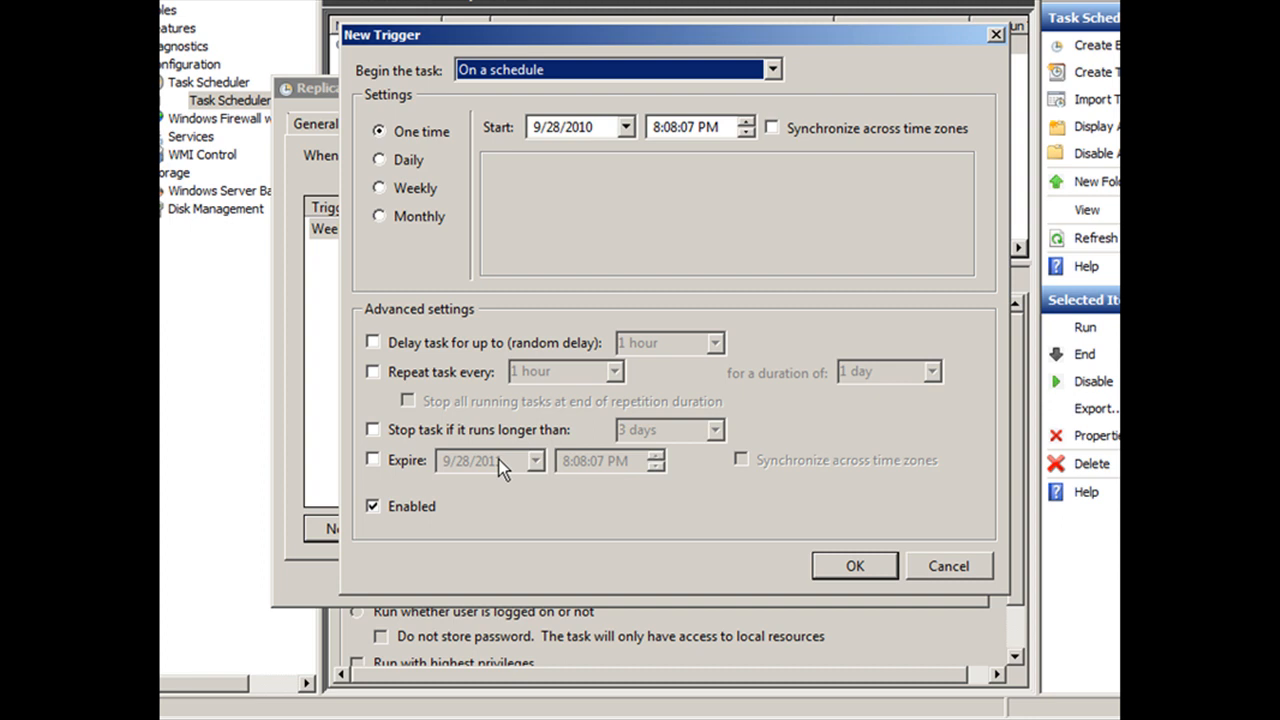
{"action": "left_click", "coordinate": [373, 429]}
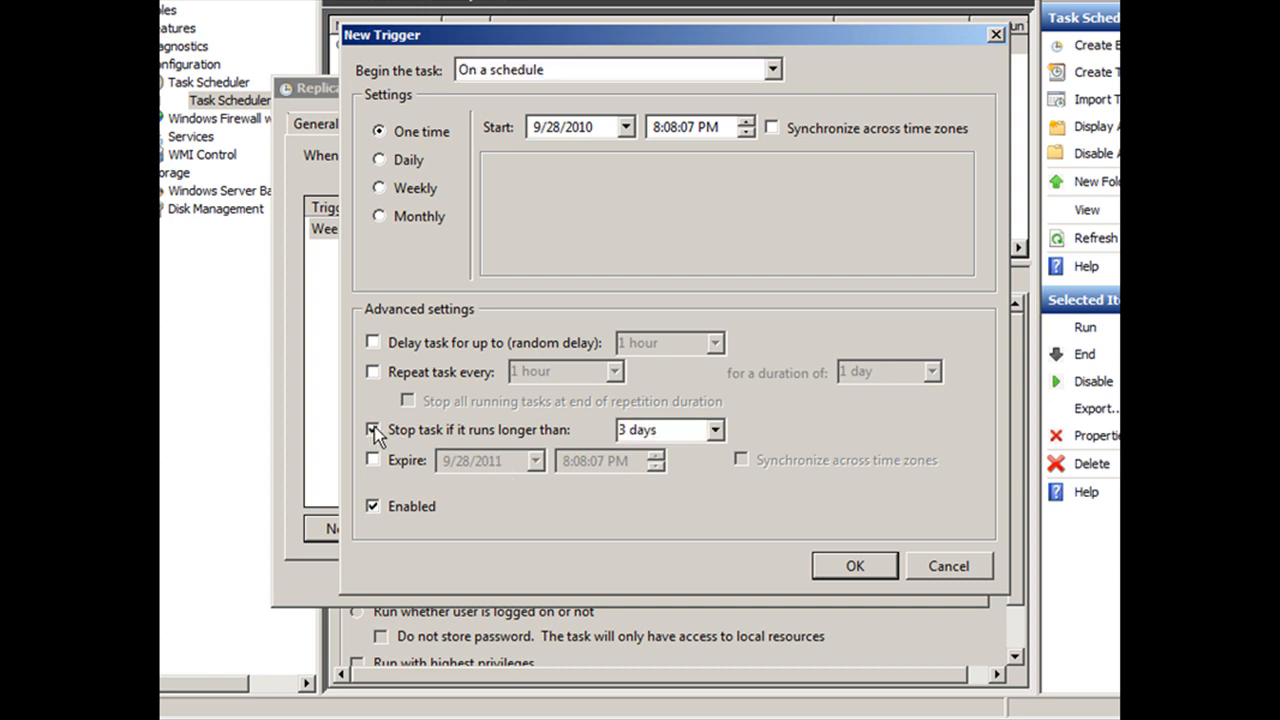
{"action": "left_click", "coordinate": [373, 429]}
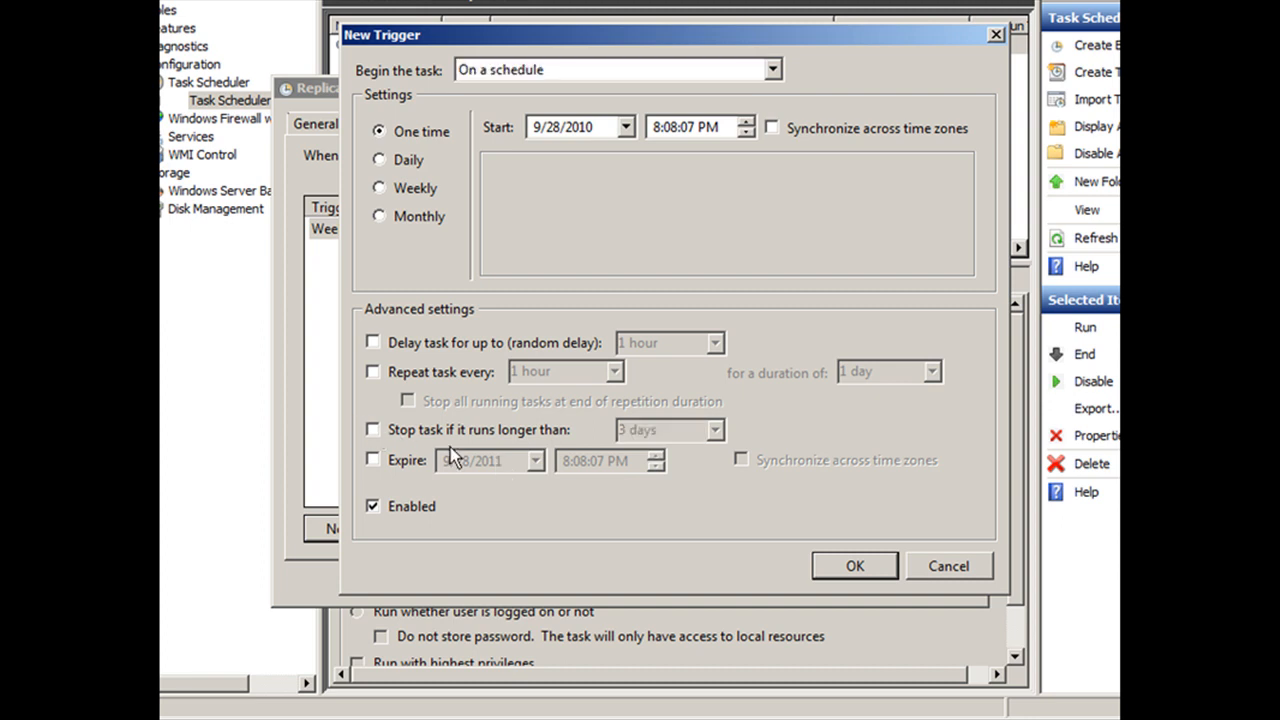
{"action": "left_click", "coordinate": [375, 460]}
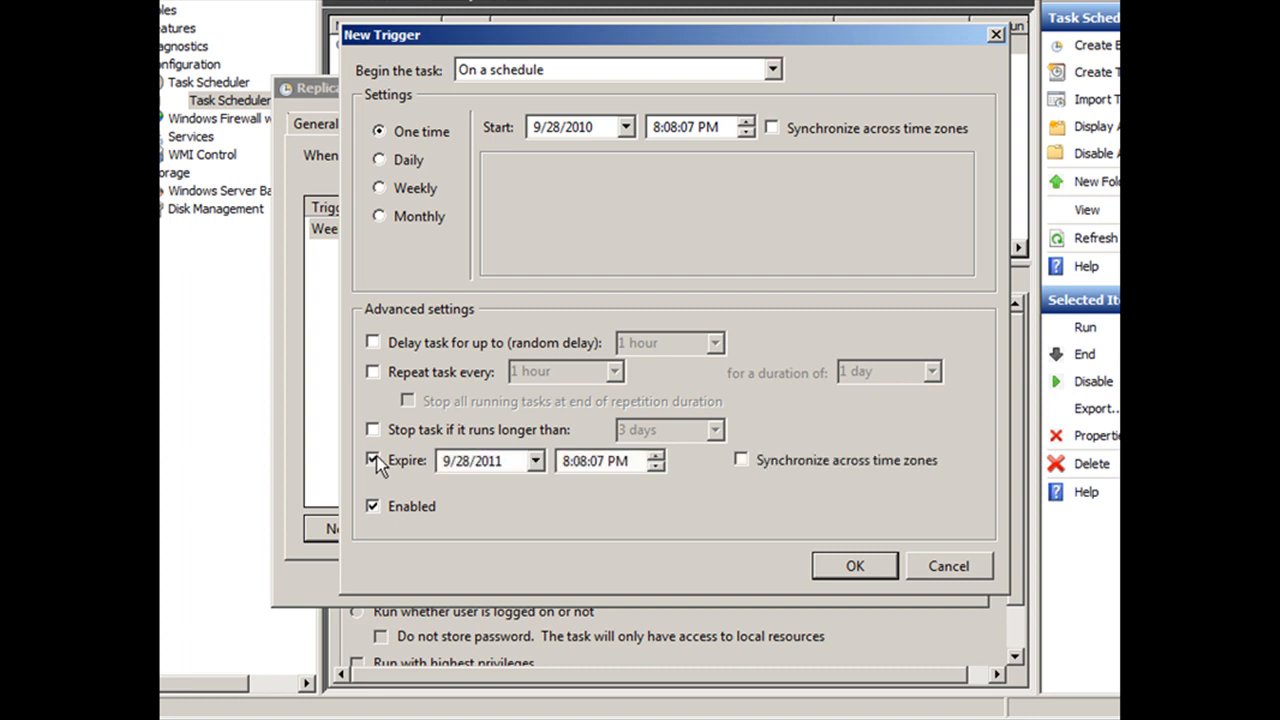
{"action": "left_click", "coordinate": [375, 461]}
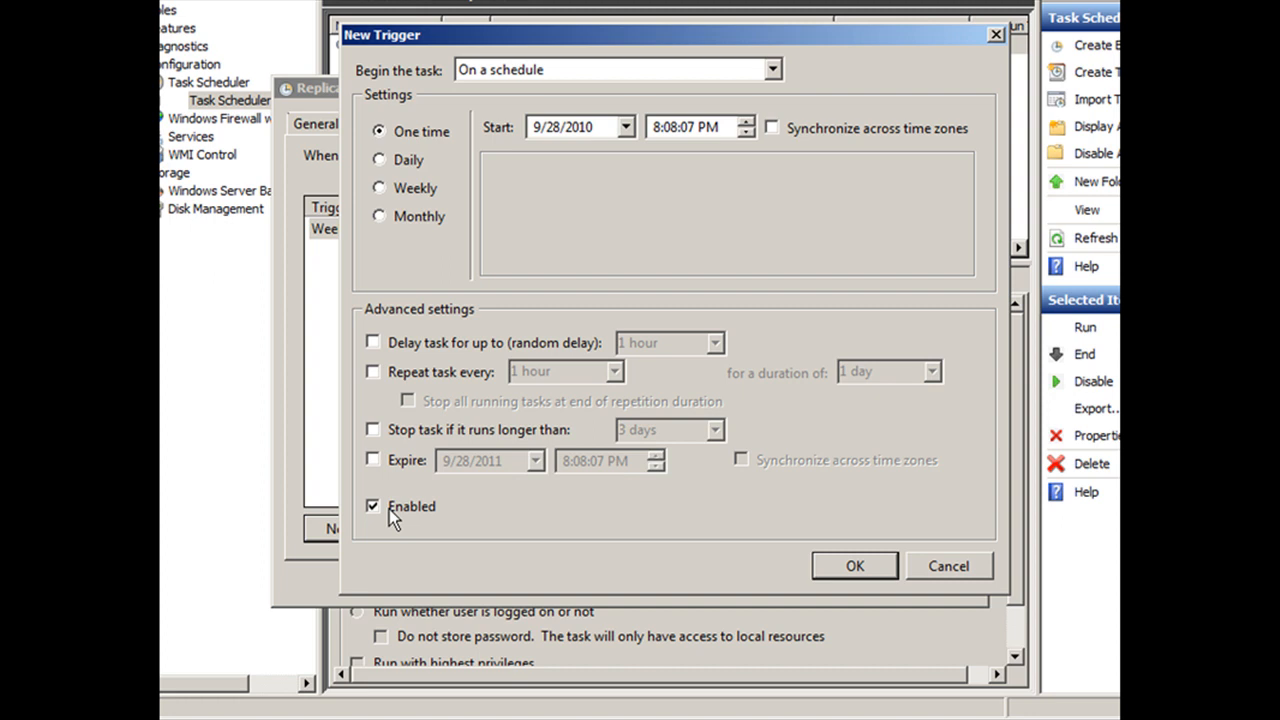
{"action": "left_click", "coordinate": [953, 563]}
Review the task's actions and the action types available for a new one, and cancel without adding any.
{"action": "left_click", "coordinate": [441, 127]}
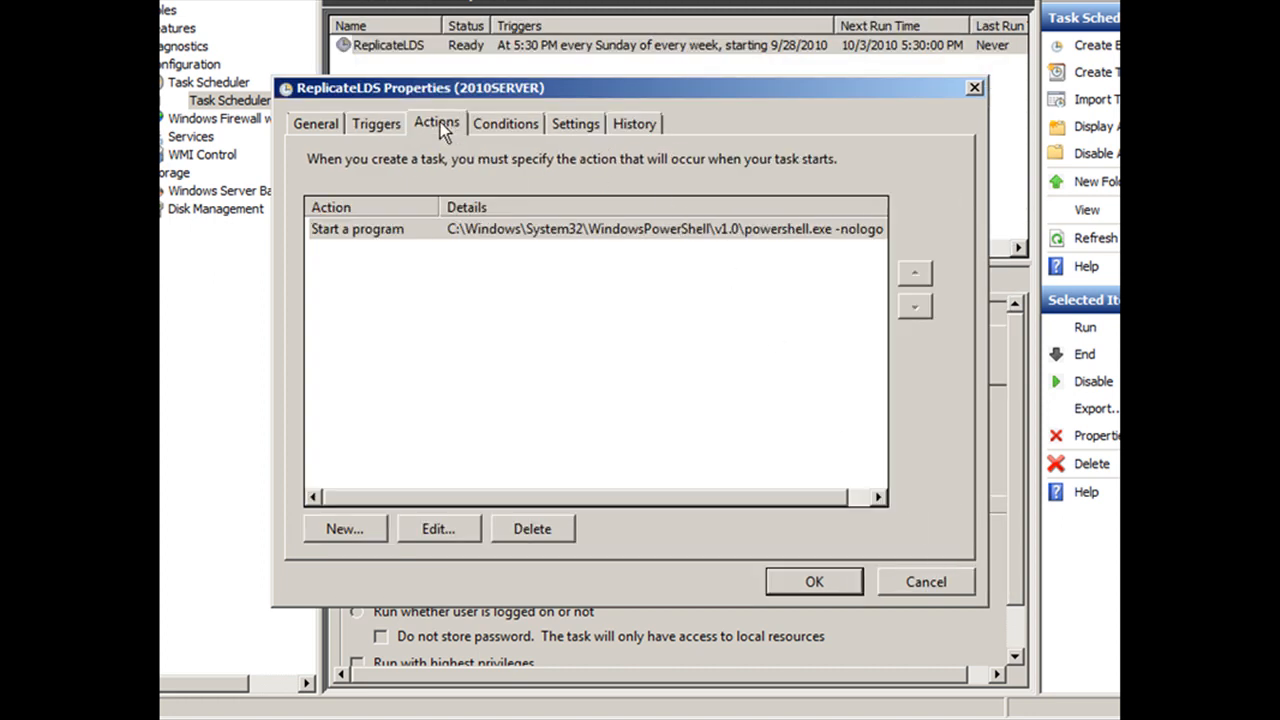
{"action": "left_click", "coordinate": [362, 528]}
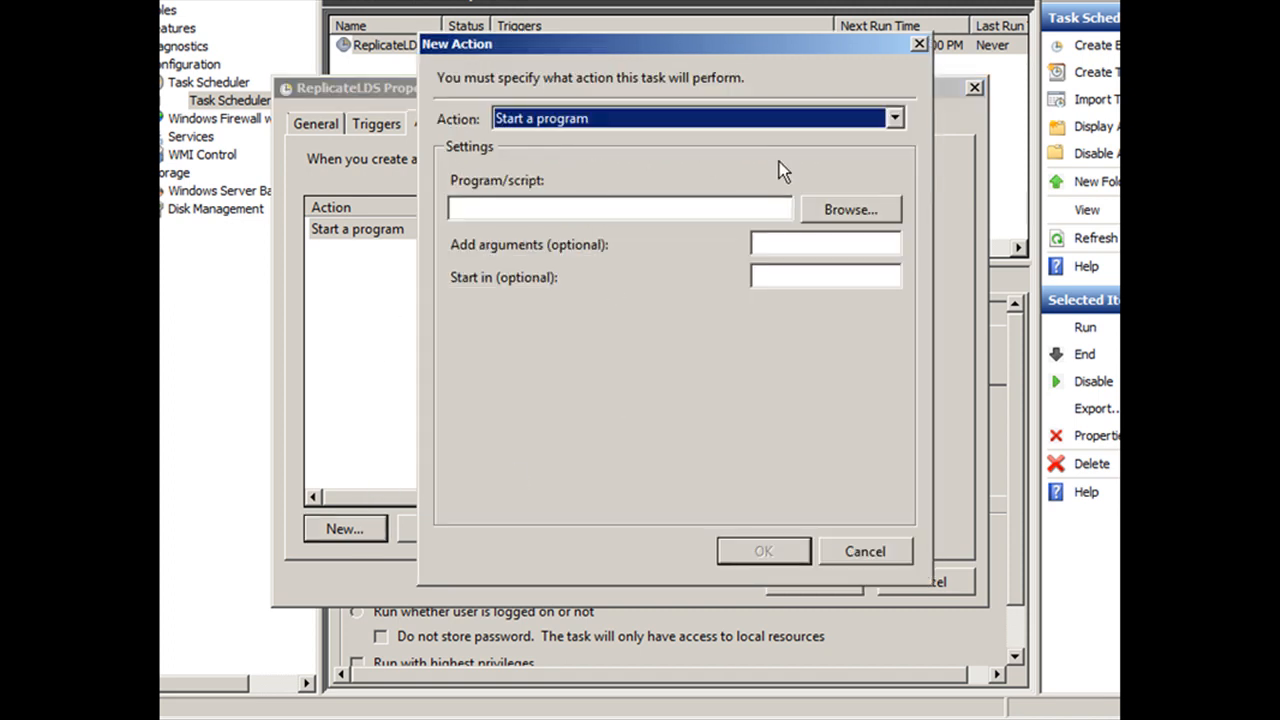
{"action": "left_click", "coordinate": [896, 117]}
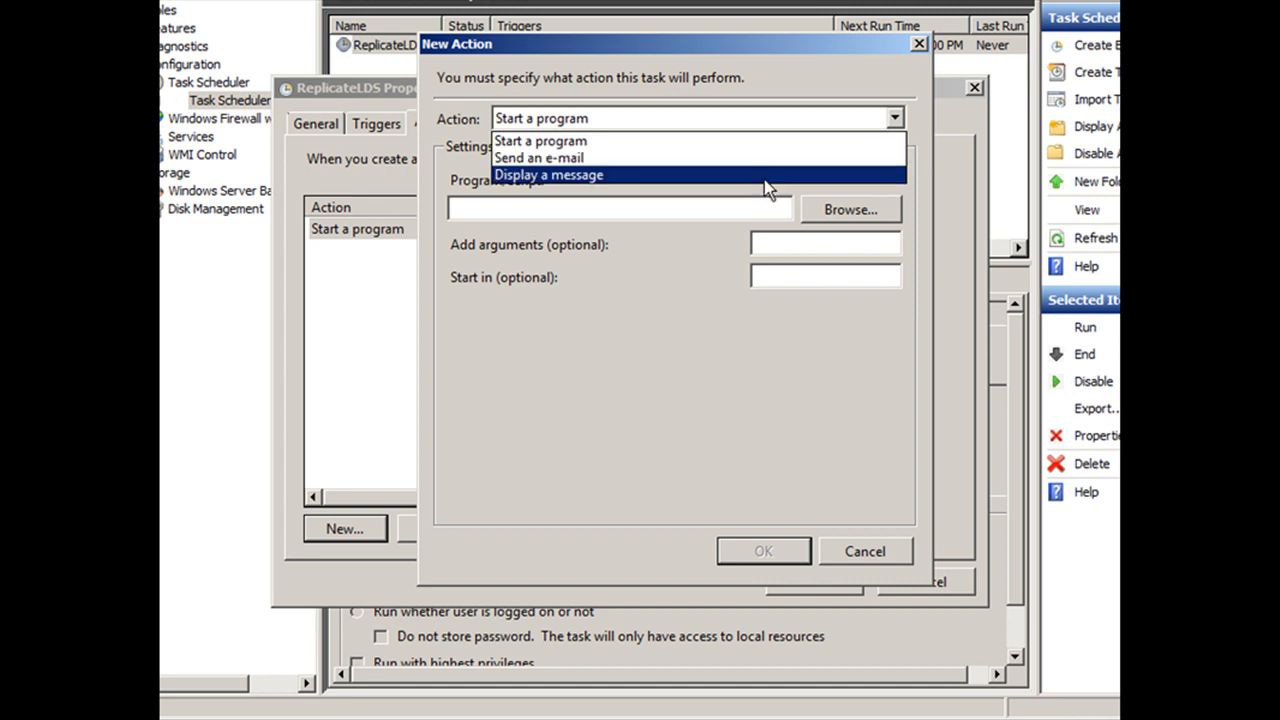
{"action": "left_click", "coordinate": [628, 366]}
{"action": "left_click", "coordinate": [873, 555]}
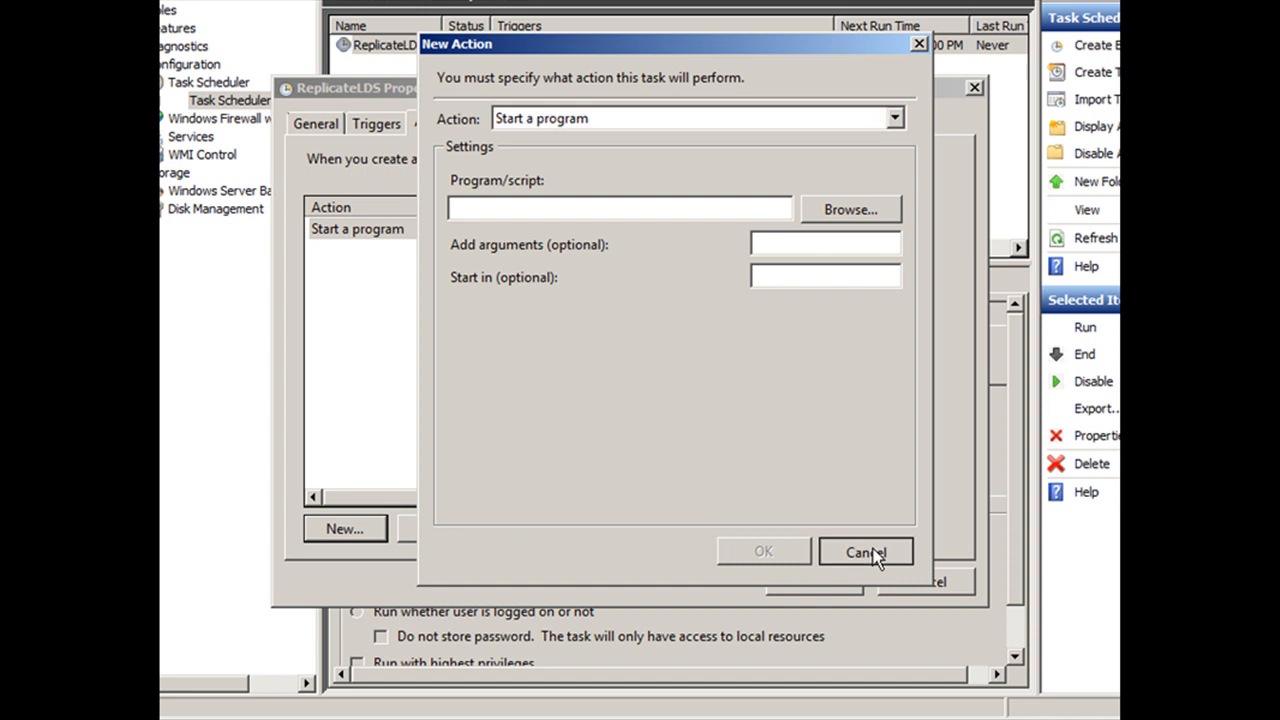
Examine the task's conditions, temporarily enabling the idle requirement to view its options and turning it back off.
{"action": "left_click", "coordinate": [496, 124]}
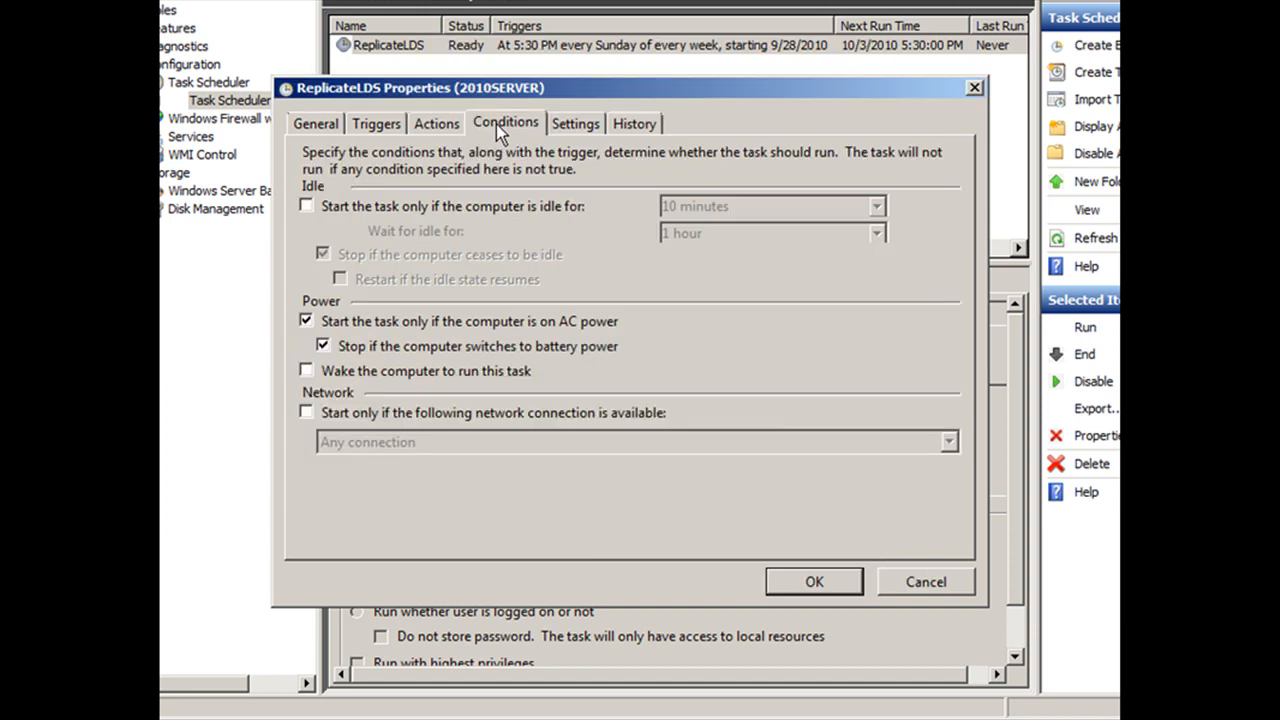
{"action": "left_click", "coordinate": [306, 206]}
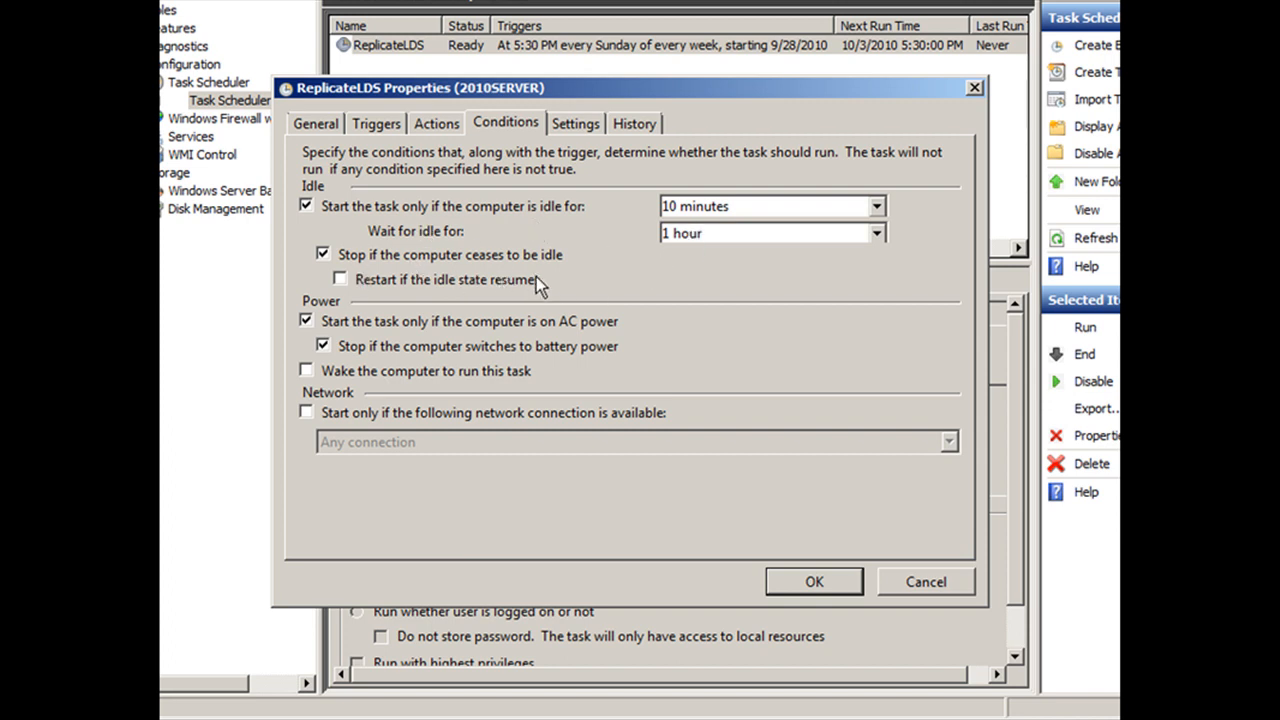
{"action": "left_click", "coordinate": [306, 206]}
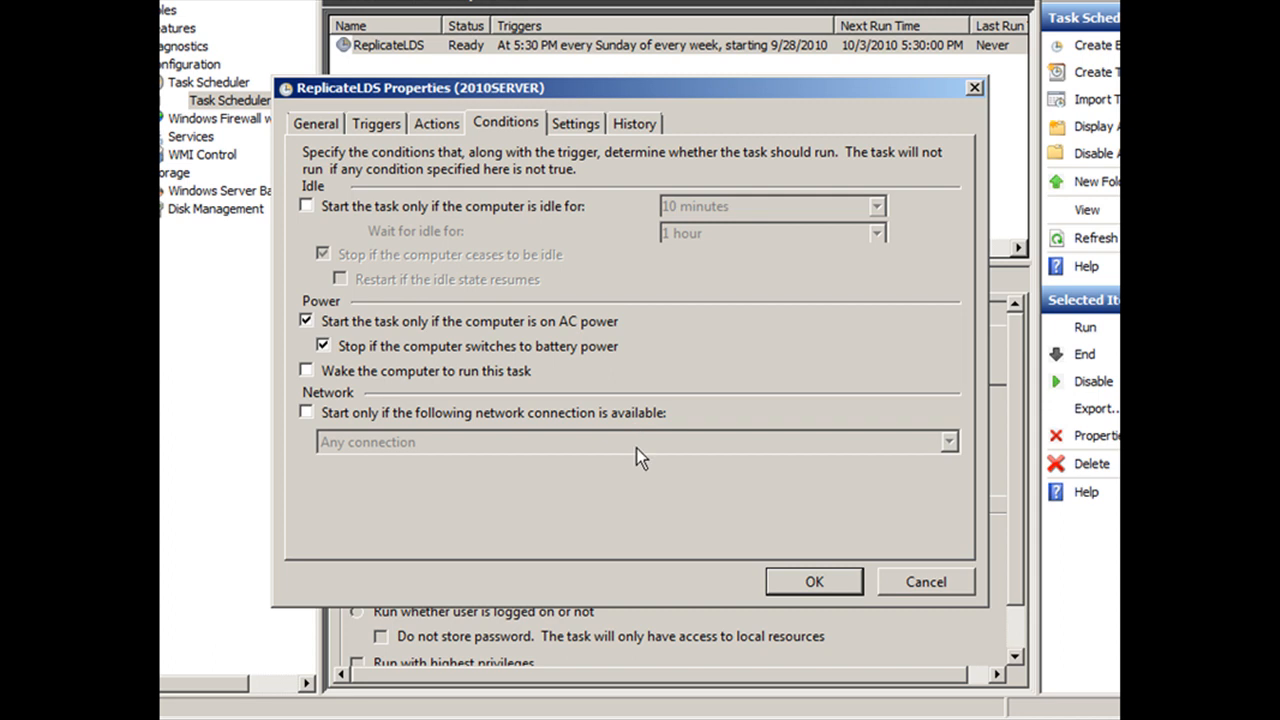
Examine the restart-on-failure options and the available run-time limits in the task's settings, keeping the existing choices.
{"action": "left_click", "coordinate": [577, 124]}
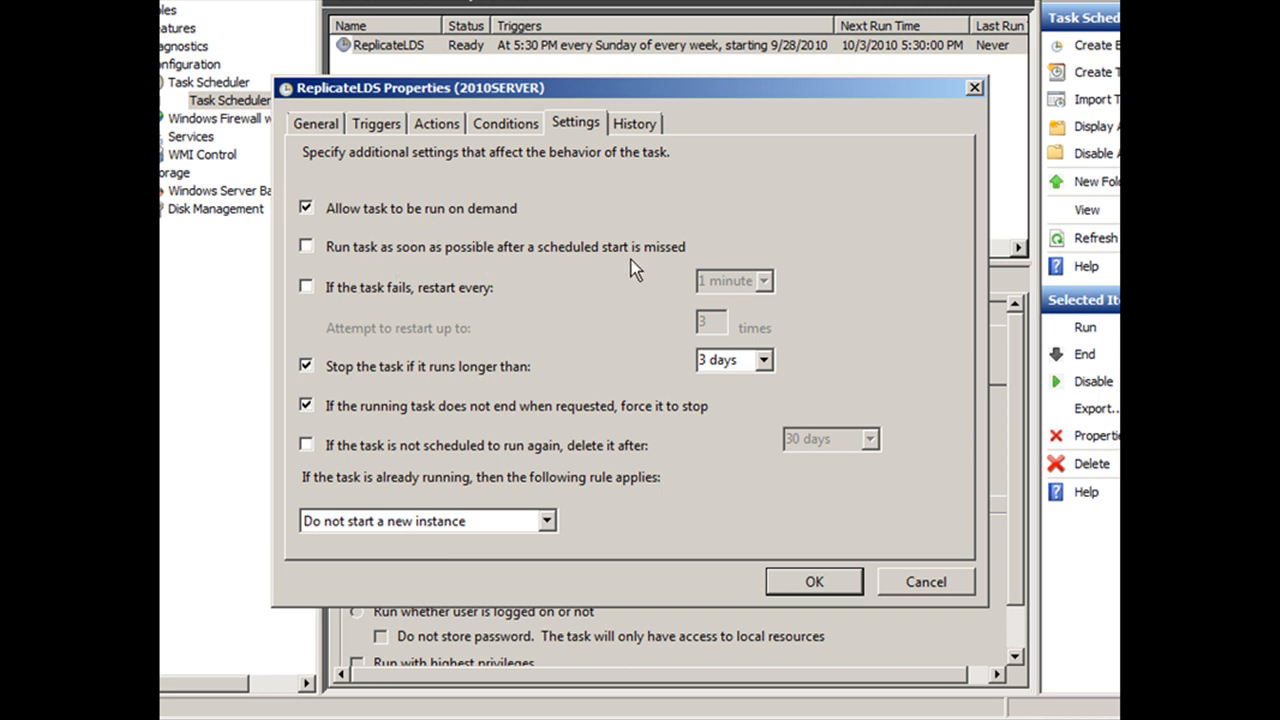
{"action": "left_click", "coordinate": [305, 286]}
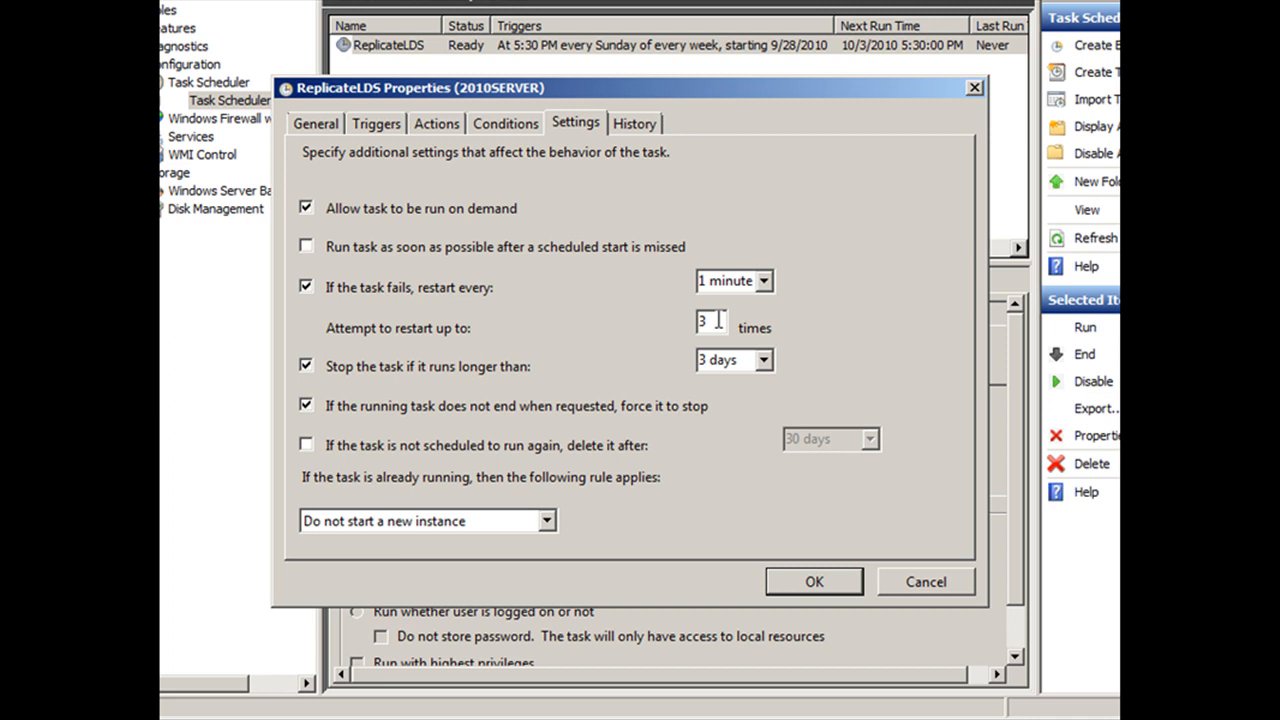
{"action": "left_click", "coordinate": [305, 287]}
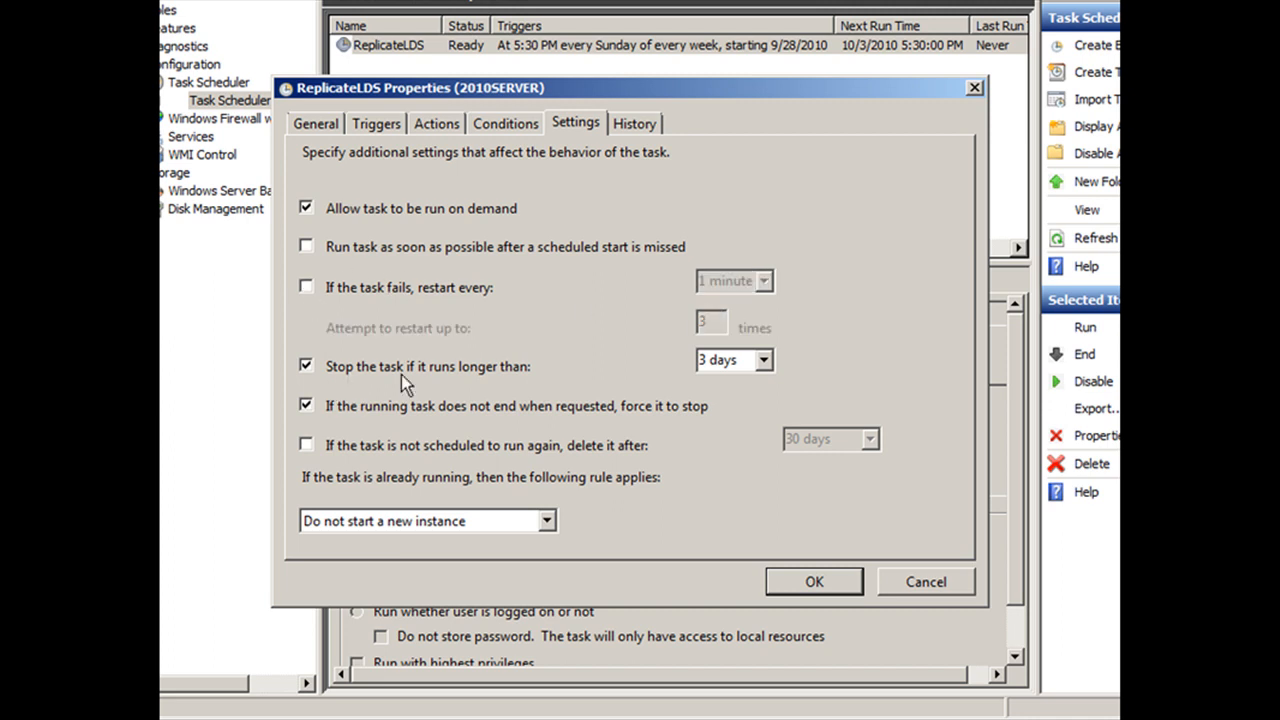
{"action": "left_click", "coordinate": [764, 361]}
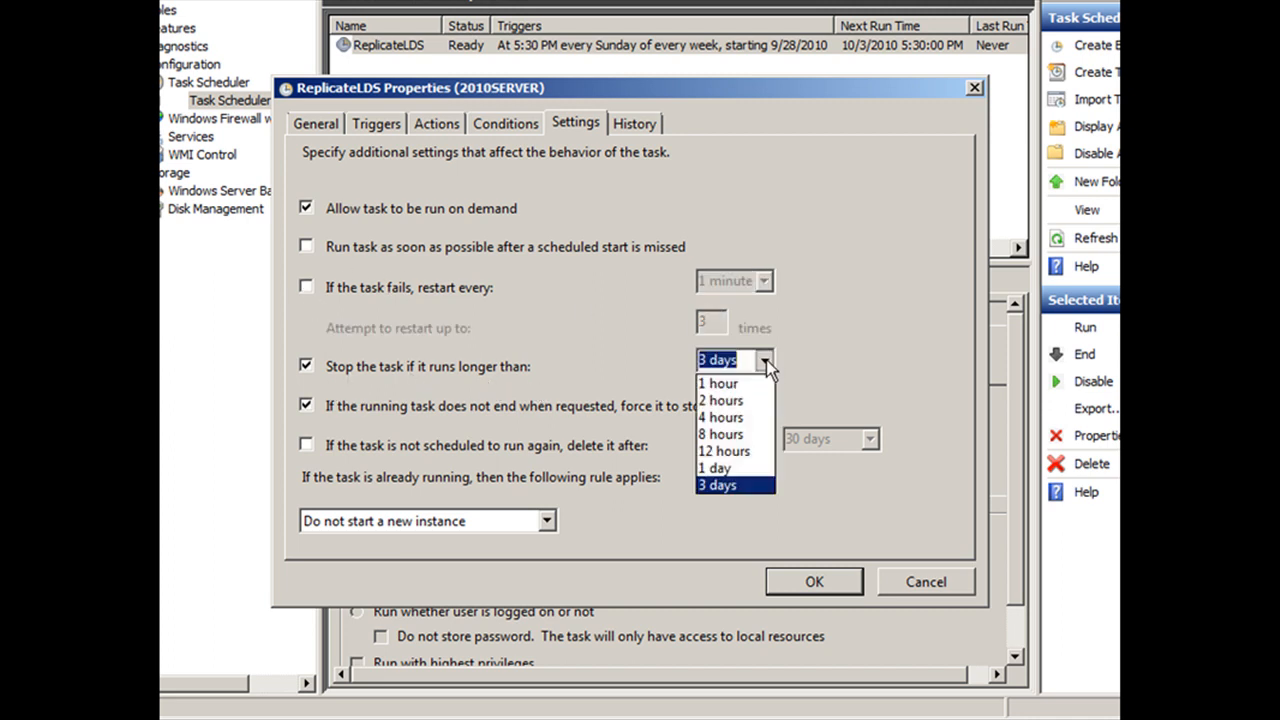
{"action": "left_click", "coordinate": [764, 361]}
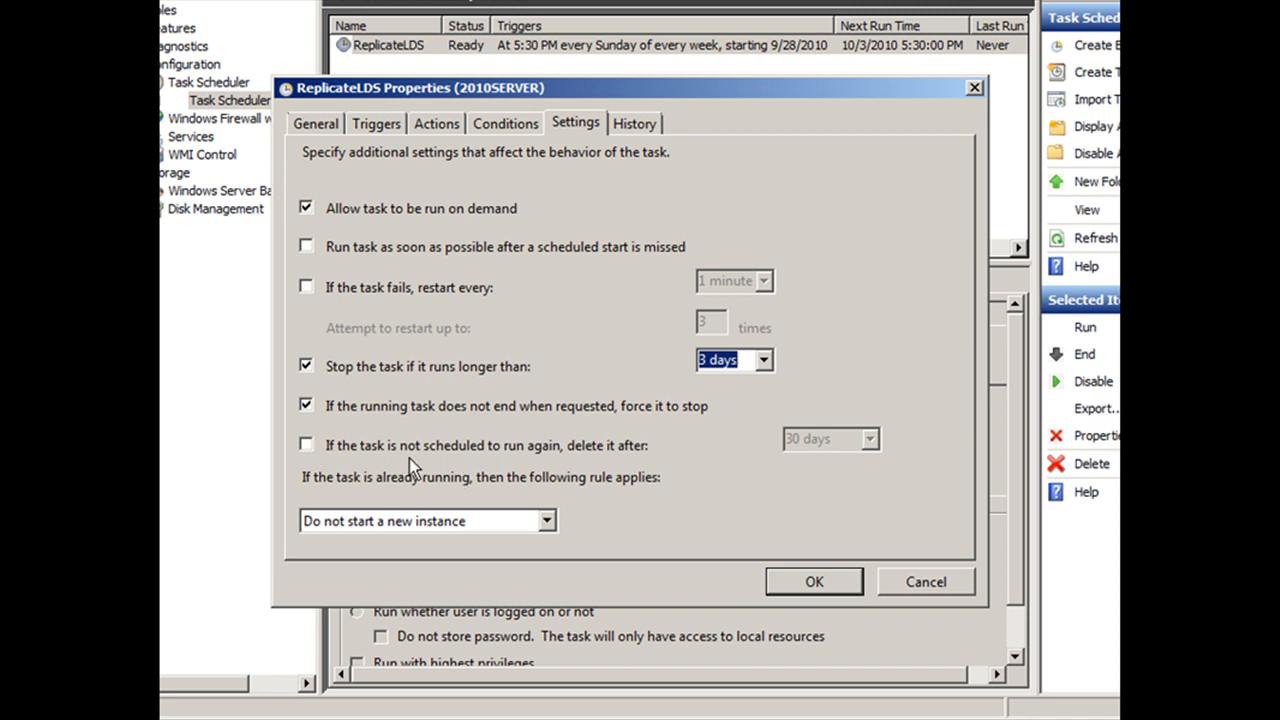
Examine the option to delete an unscheduled task and the rules for a task already running, keeping the existing choices.
{"action": "left_click", "coordinate": [307, 444]}
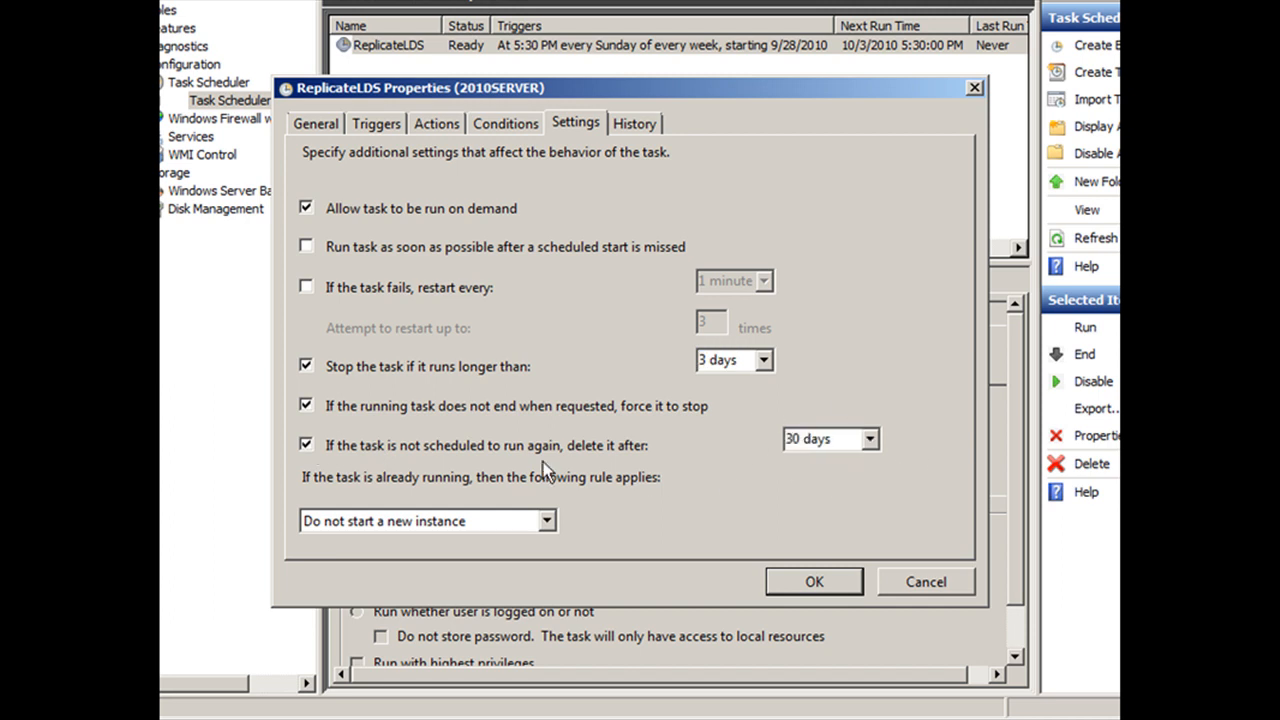
{"action": "left_click", "coordinate": [307, 445]}
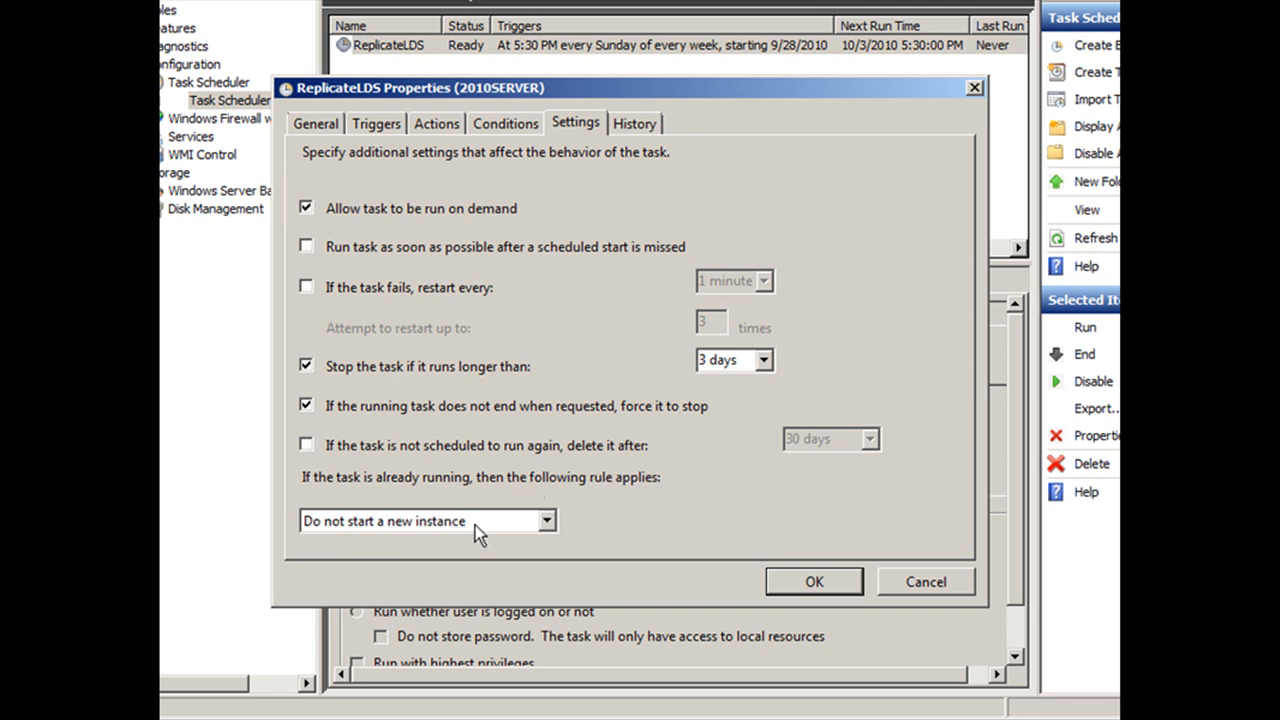
{"action": "left_click", "coordinate": [547, 521]}
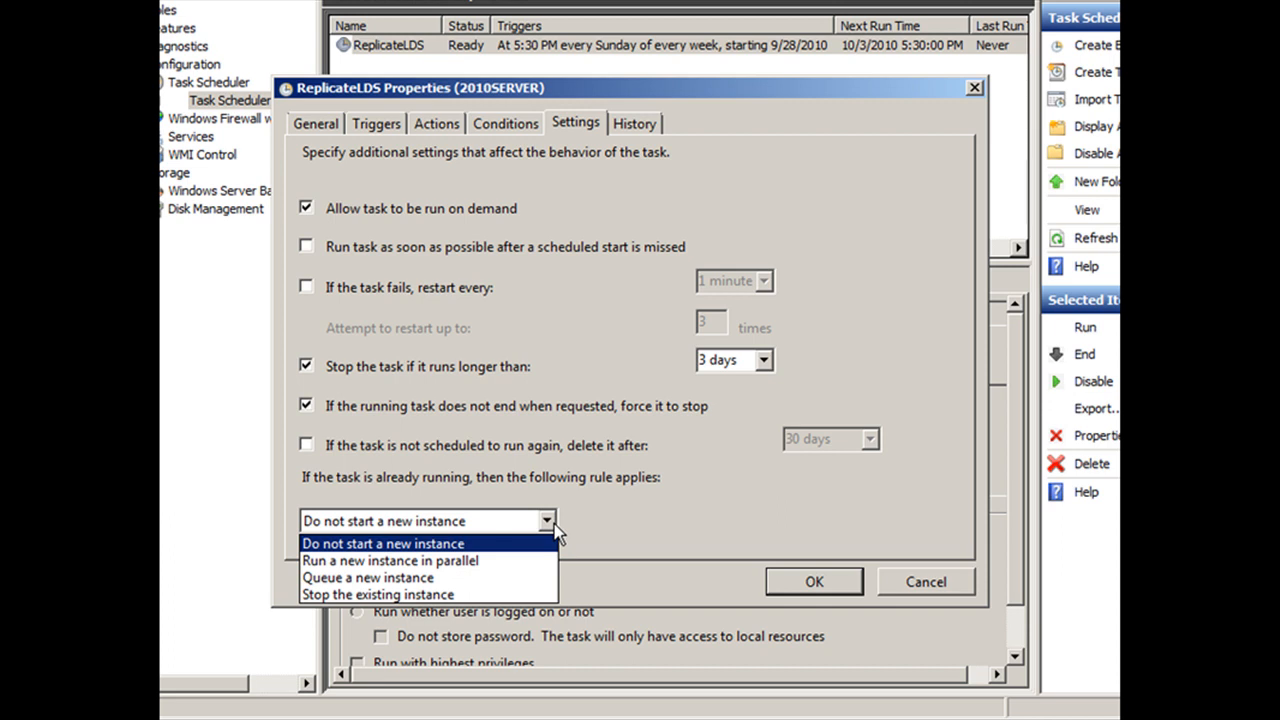
{"action": "left_click", "coordinate": [554, 524]}
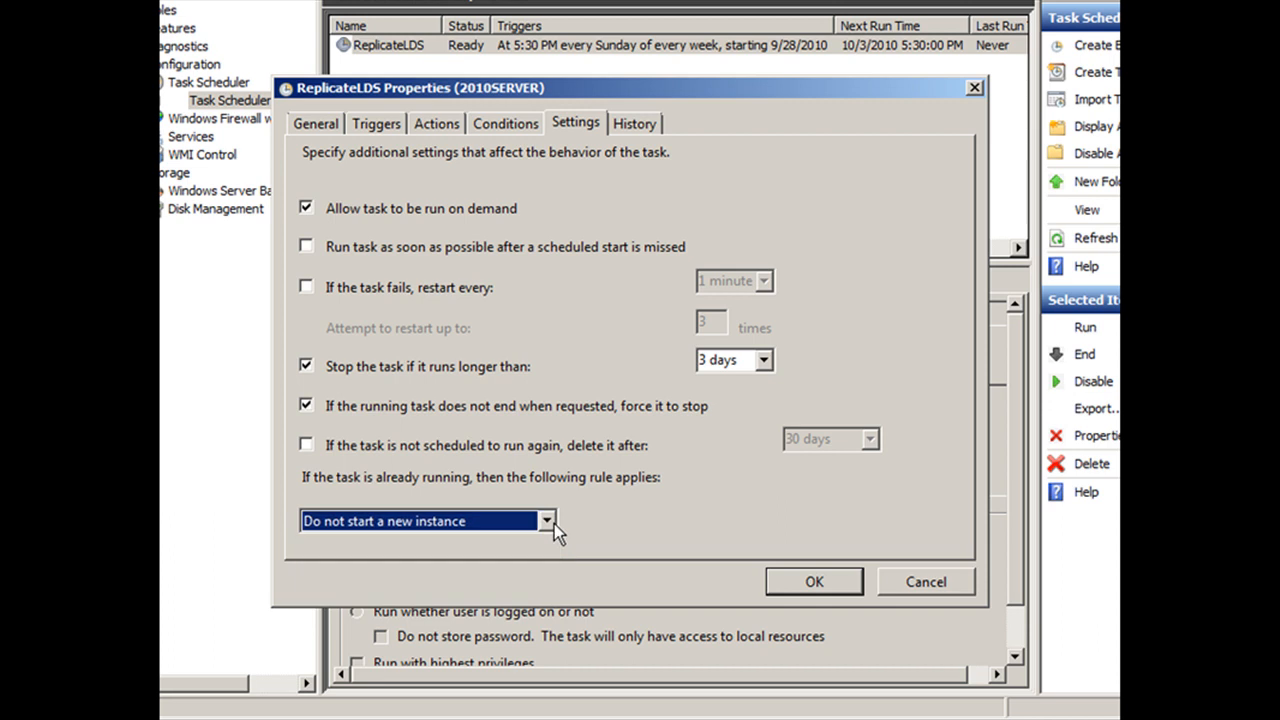
Review the ReplicateLDS task's event history and accept the task properties.
{"action": "left_click", "coordinate": [641, 125]}
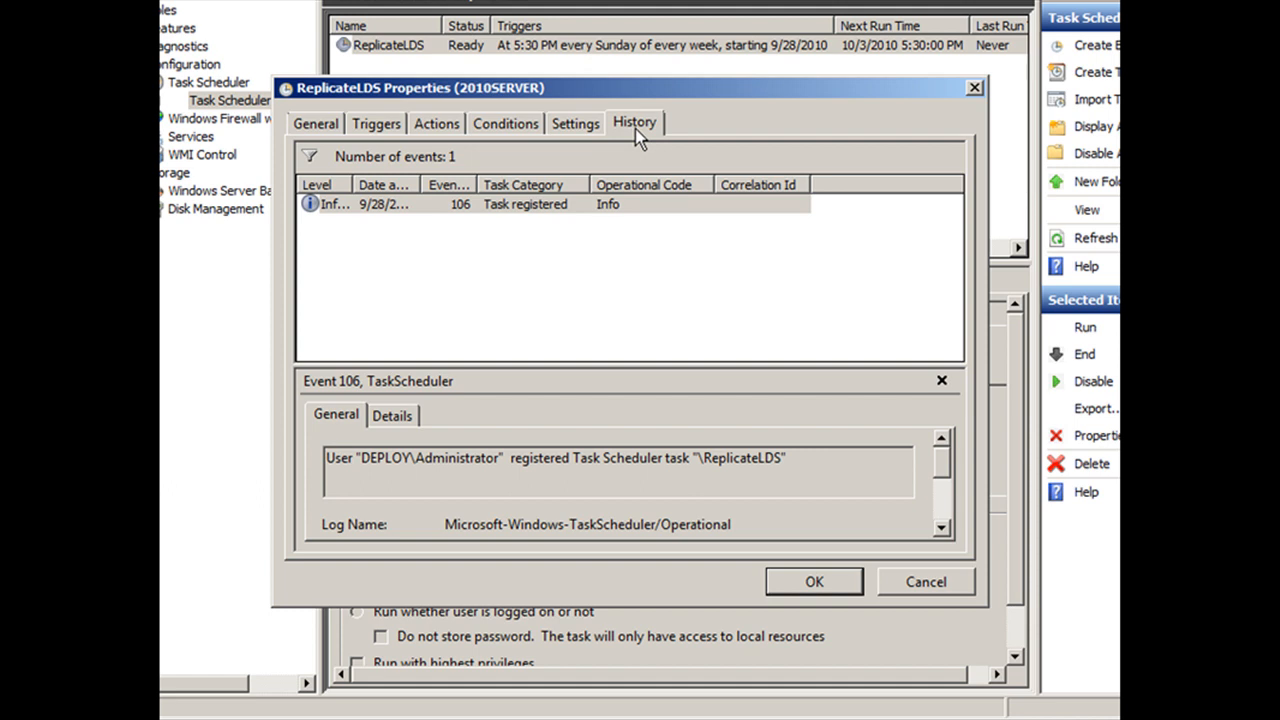
{"action": "left_click", "coordinate": [832, 582]}
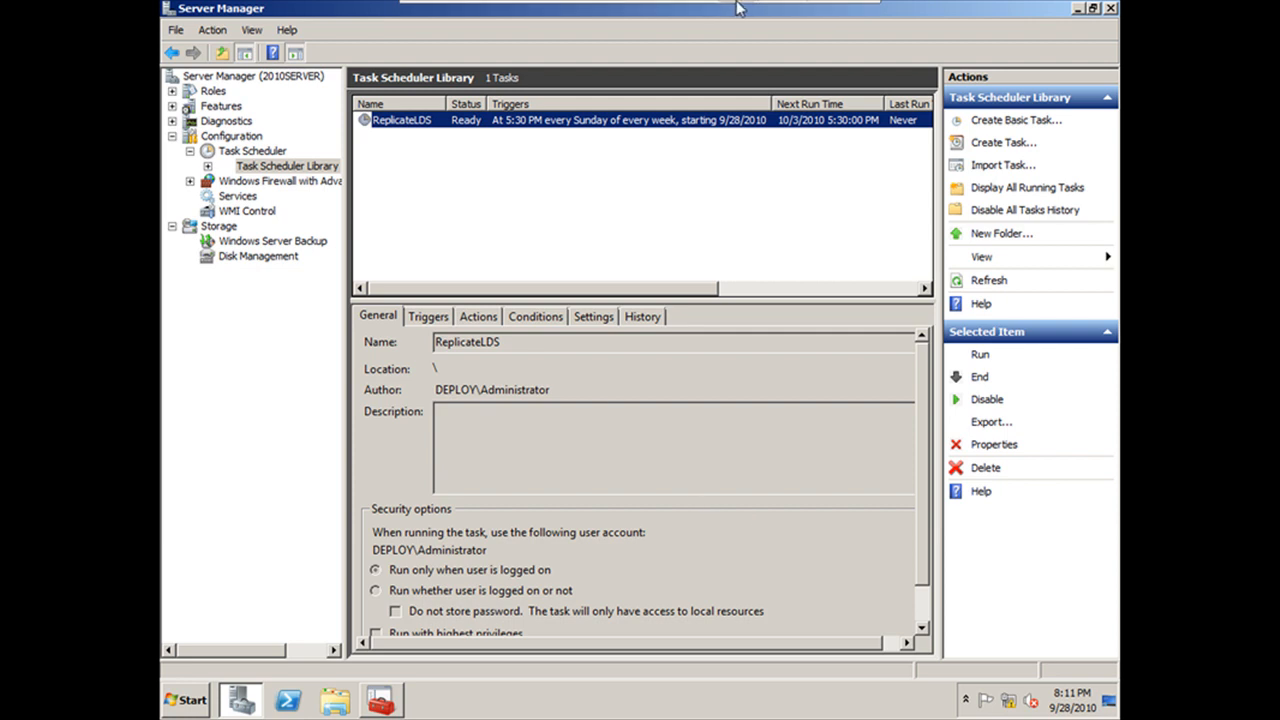
Switch to the Windows 7 machine and open the LDS folder on Local Disk (C:) to view its contents.
{"action": "mouse_move", "coordinate": [737, 8]}
{"action": "left_click", "coordinate": [776, 13]}
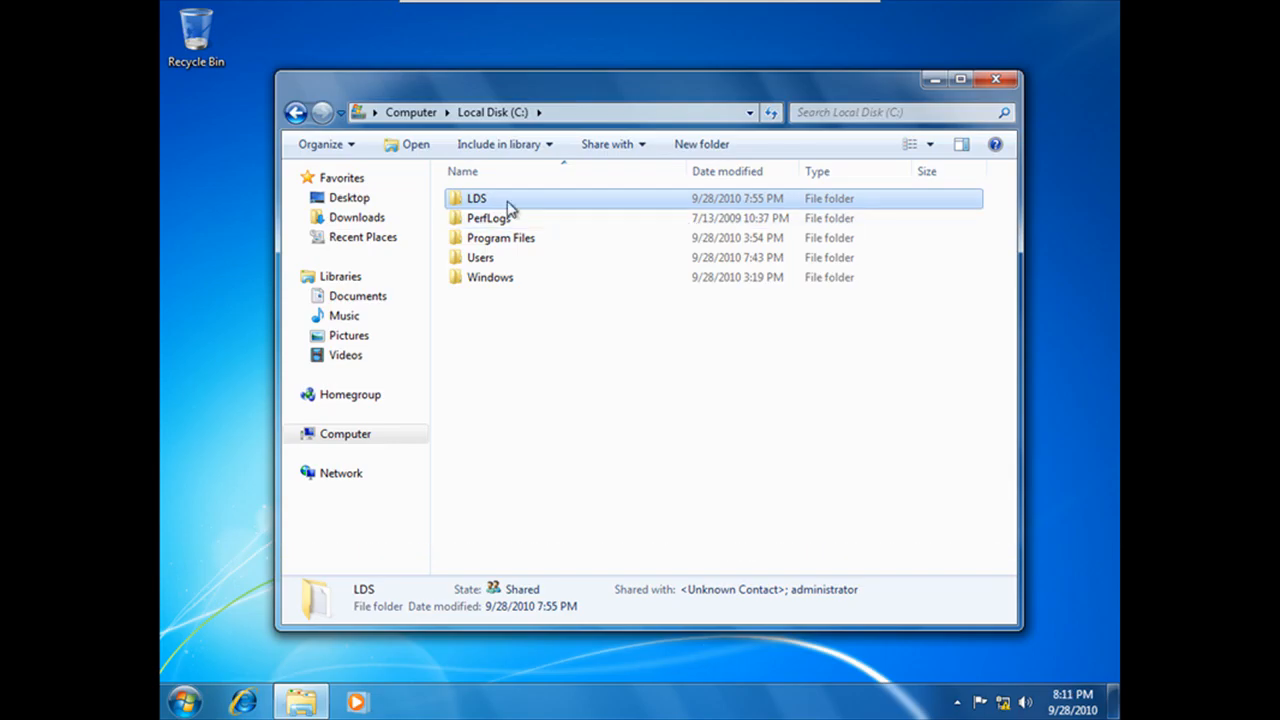
{"action": "double_click", "coordinate": [510, 207]}
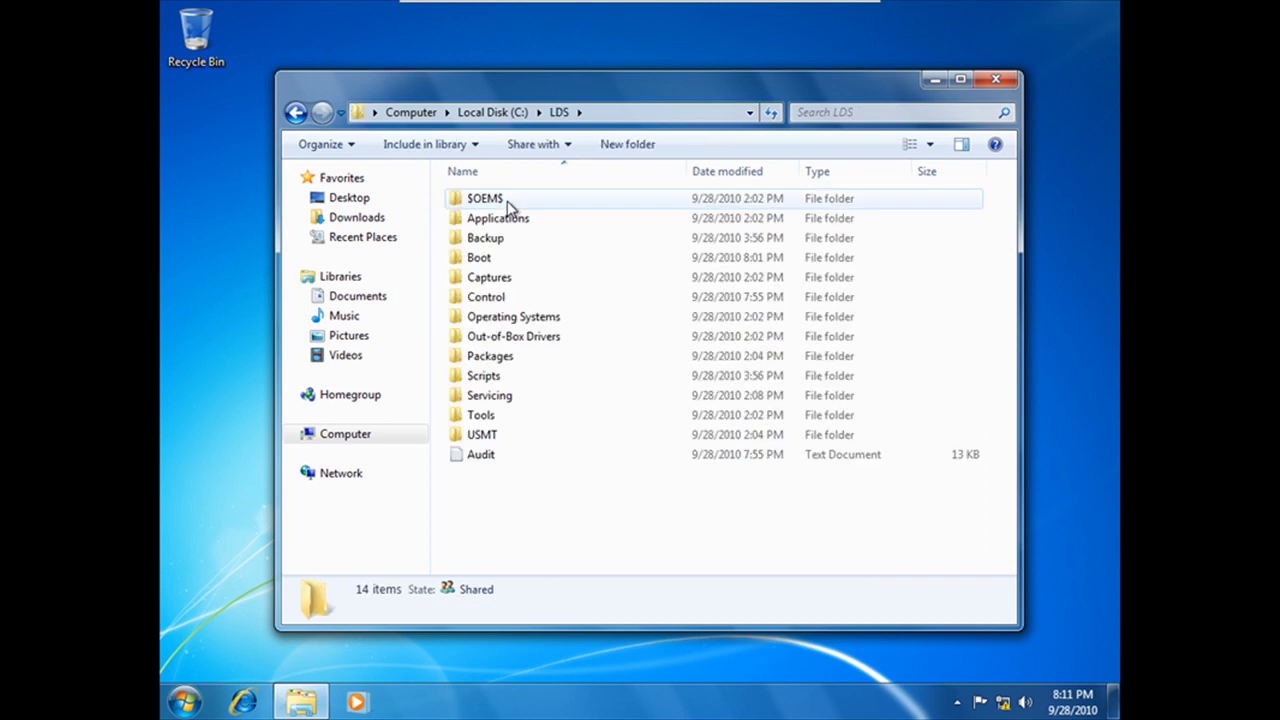